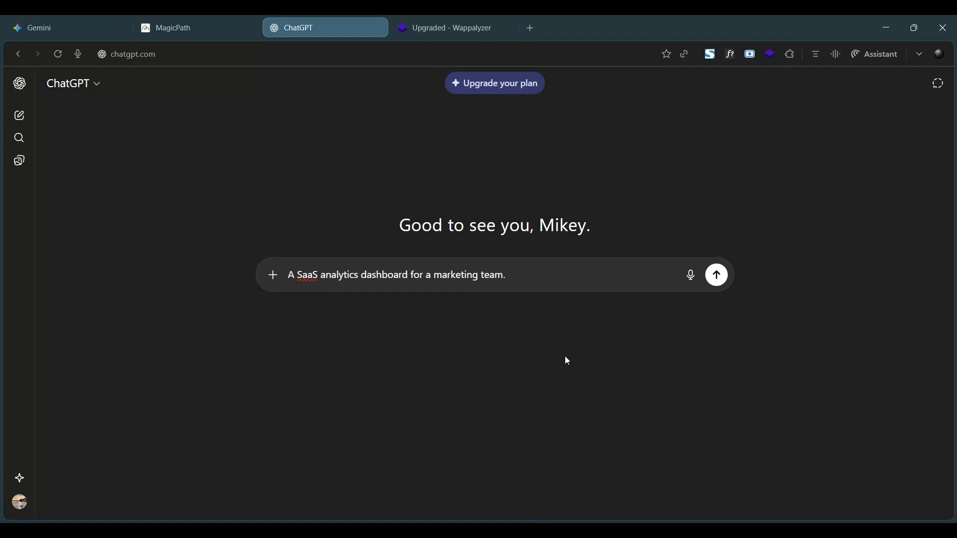
Expand the draft with "i want to create" at the start and "using magicpath. hep me to create a more detailed and structured prompt." at the end.
click(291, 275)
text(I want to create)
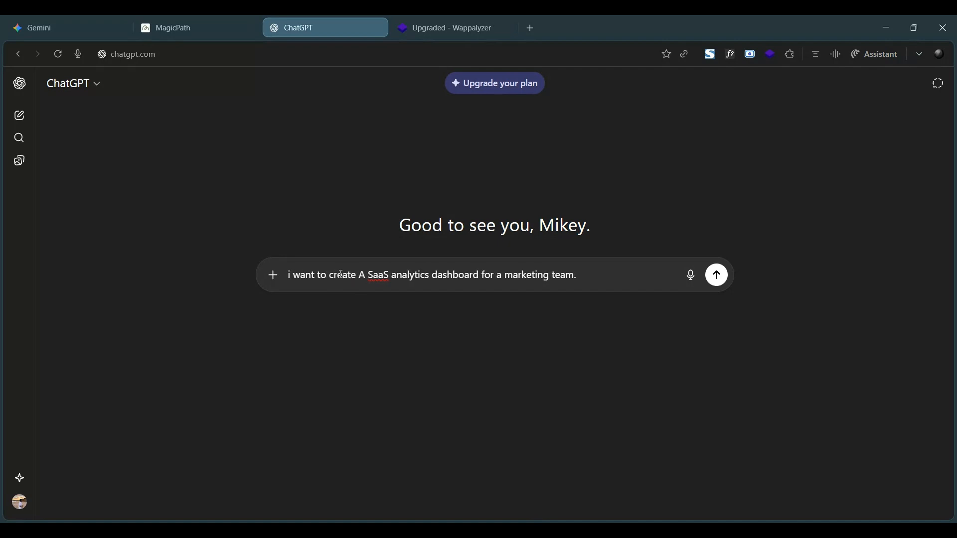
click(608, 271)
key(BackSpace)
text(using magicpath. hep me to create a )
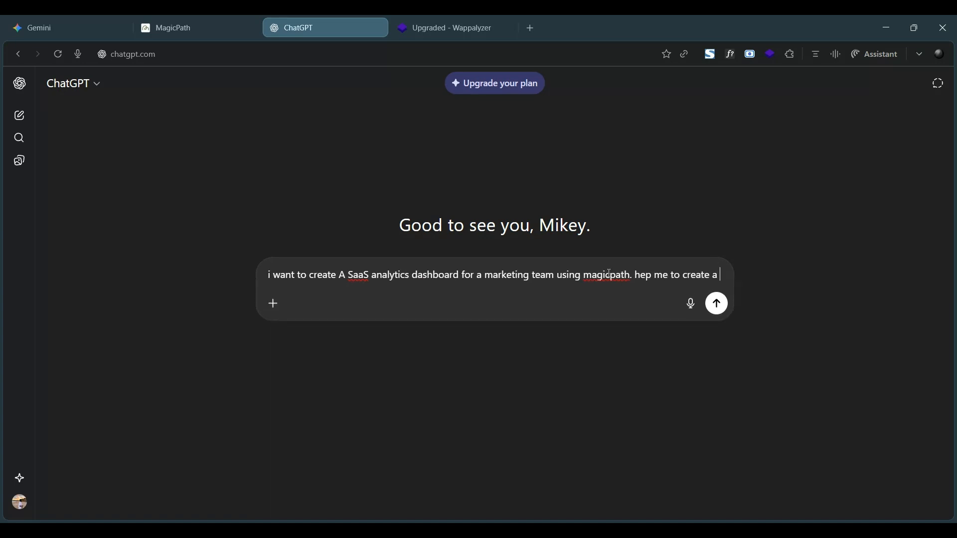
text(more deatiled and structured promot)
key(BackSpace)
key(BackSpace)
text(pt. )
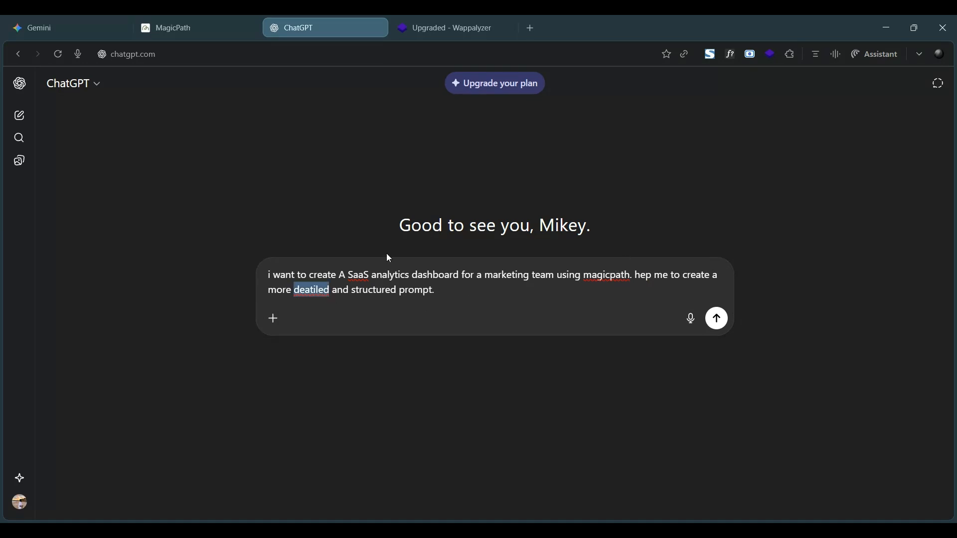
text(detailed)
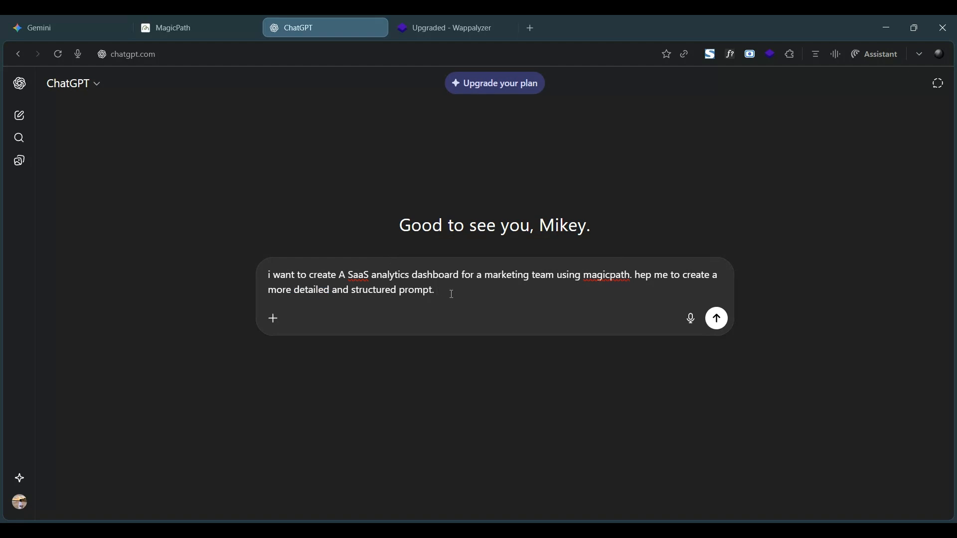
Add "take inspiration from notion and other top level dashboard apps" to the prompt and send it with "hep" corrected to "help".
text(take inspiration from notiona)
key(BackSpace)
text(and)
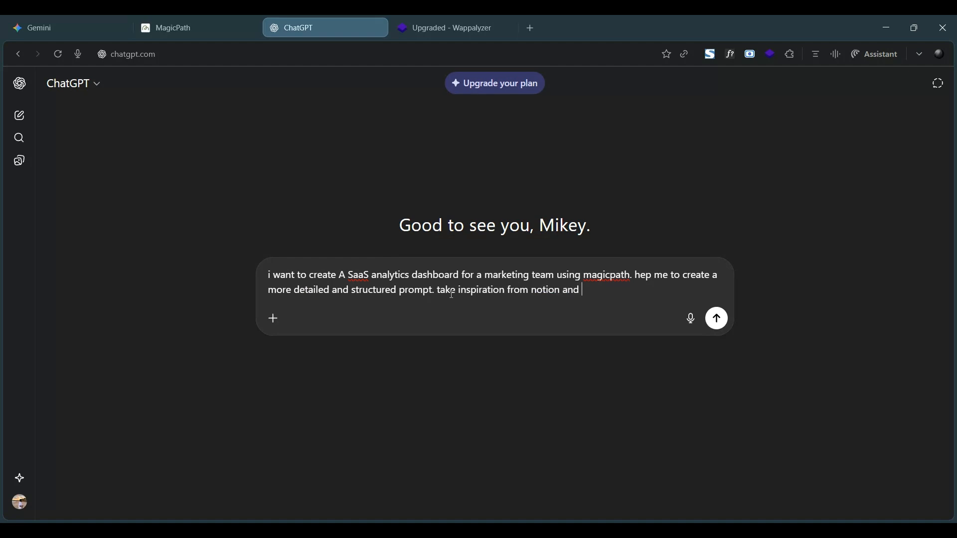
text( other top level dahsbar)
key(BackSpace)
key(BackSpace)
key(BackSpace)
key(BackSpace)
key(BackSpace)
key(BackSpace)
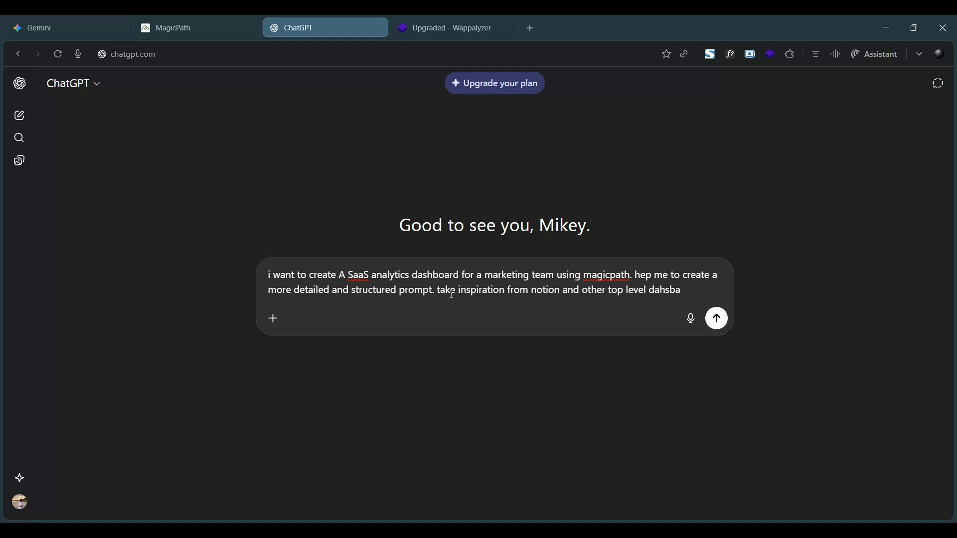
text(ashboard apps)
click(649, 276)
text(l)
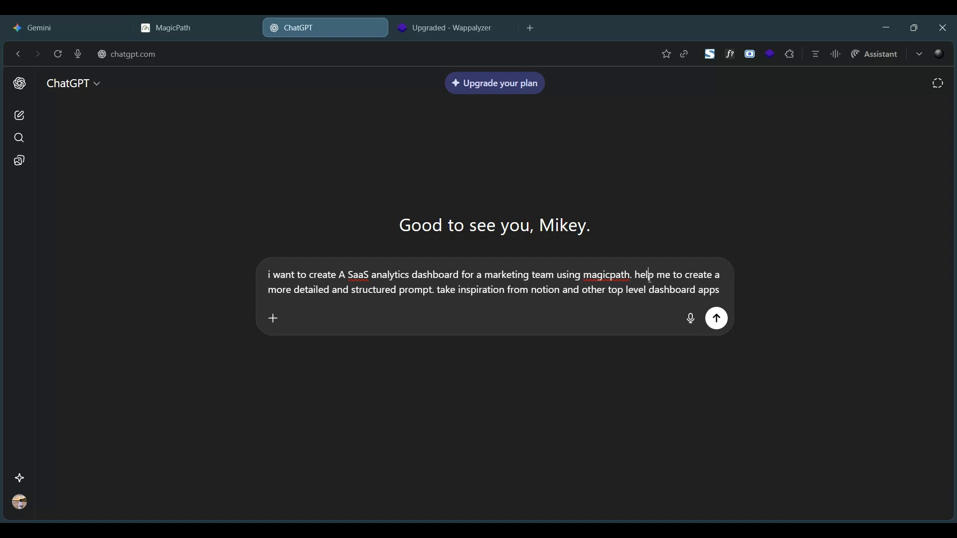
key(Return)
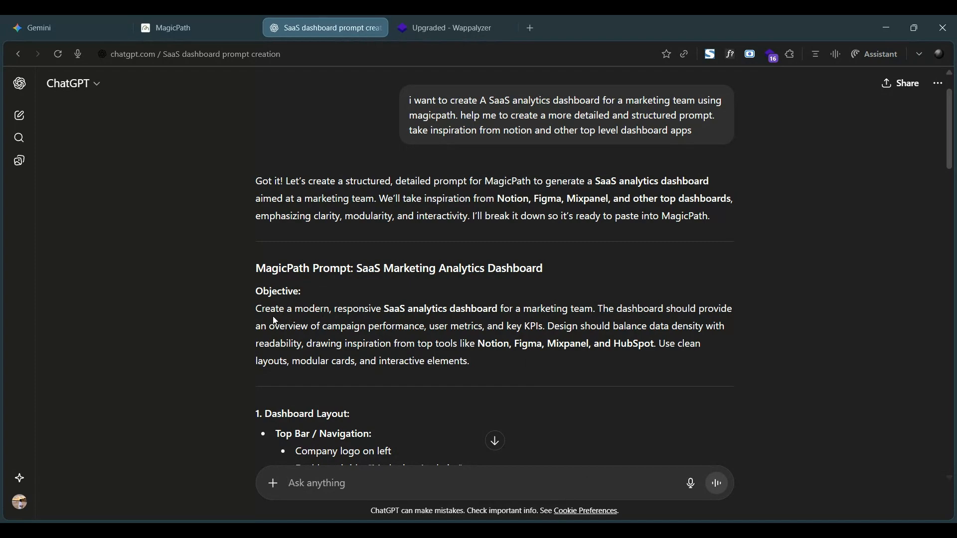
Copy the generated dashboard prompt from the objective through the visual references and paste it into the chat of a new MagicPath component.
drag(256, 310, 580, 154)
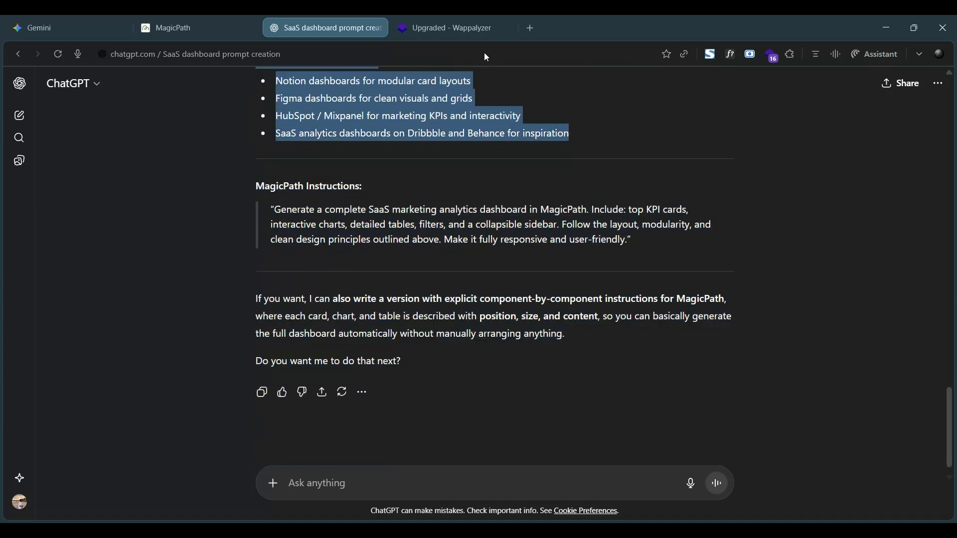
click(196, 20)
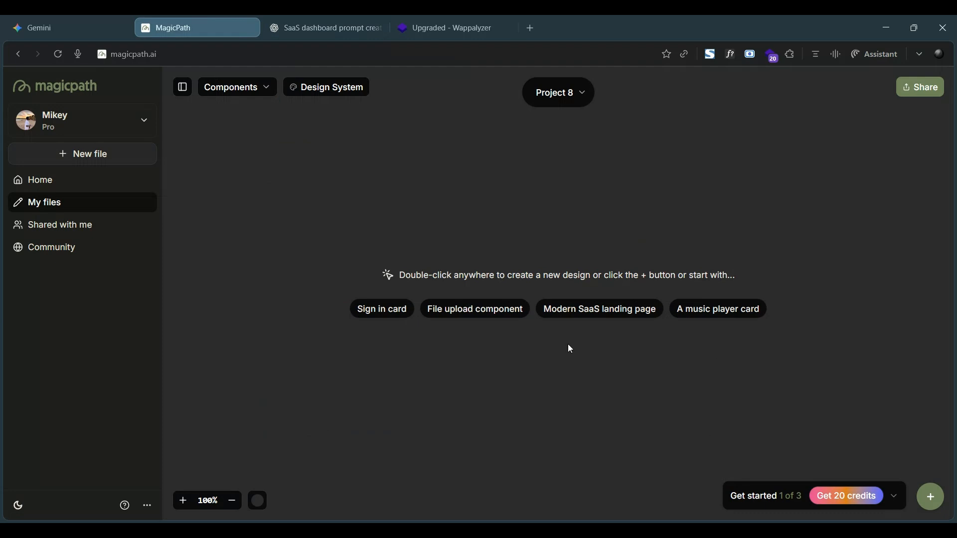
double_click(419, 238)
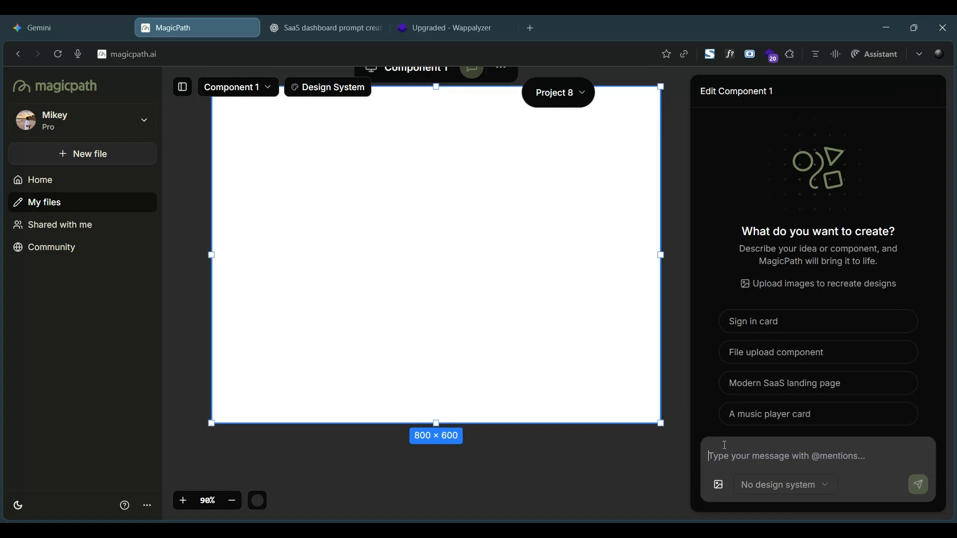
key(ctrl+v)
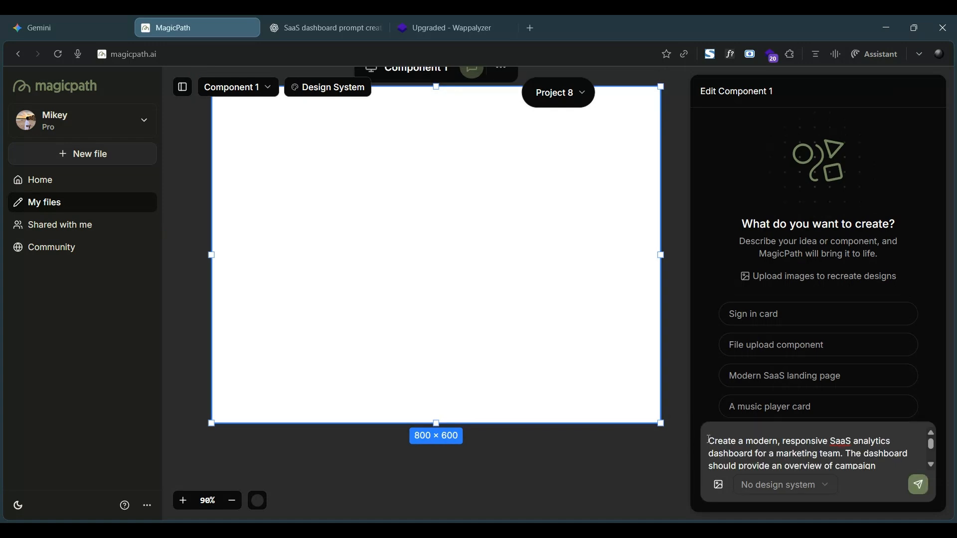
Put "help me to further refine this prompt below. do not implement.:" above the pasted prompt and send the message.
key(shift+Return)
key(shift+Return)
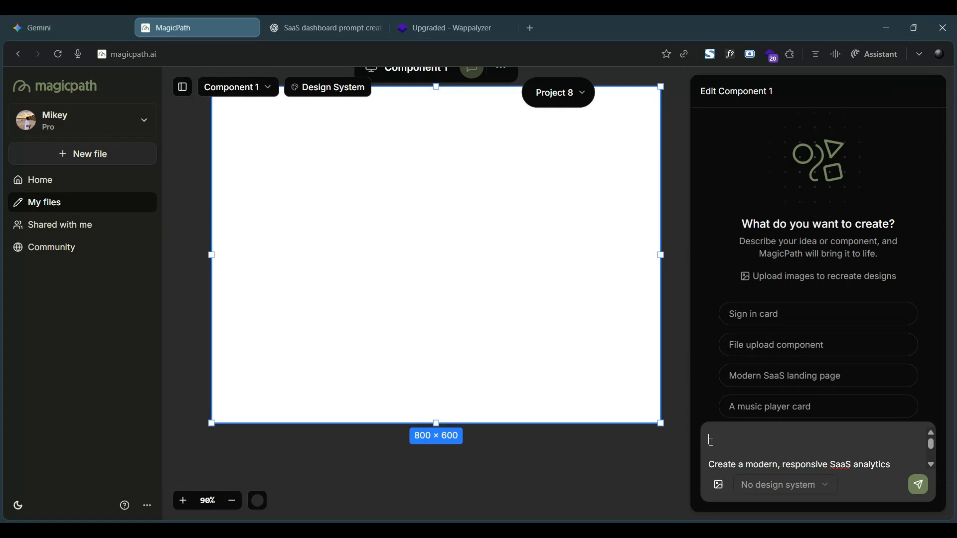
text(help me to further refi)
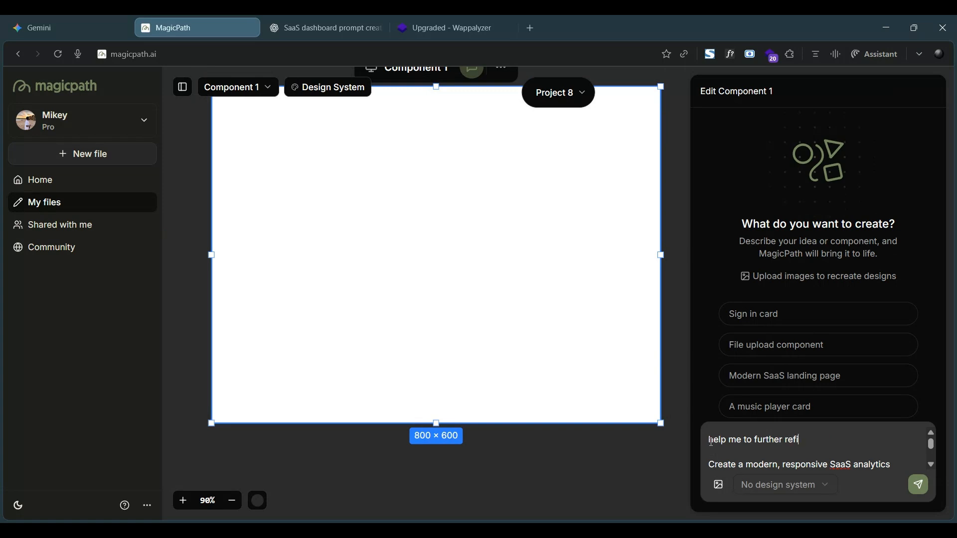
text(ne this prompt below. d)
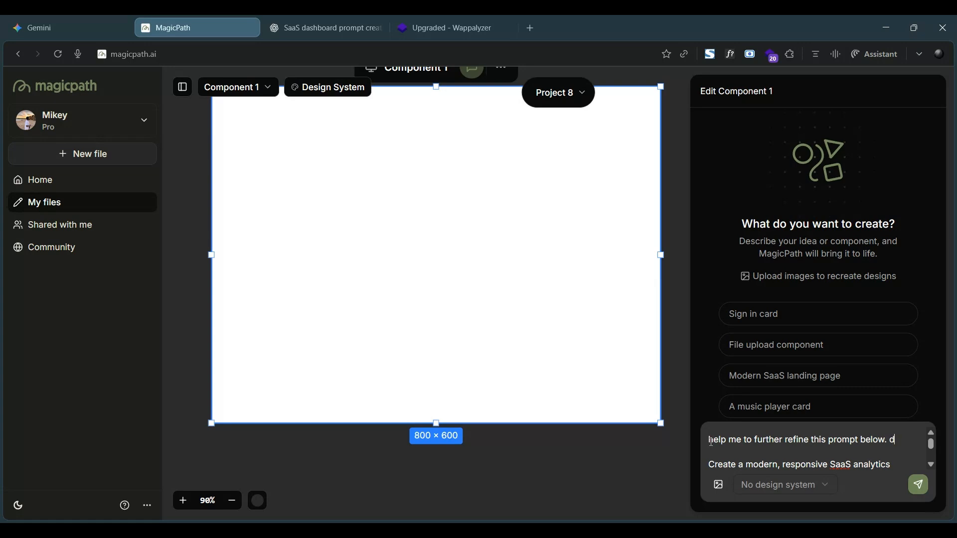
text(o not implement)
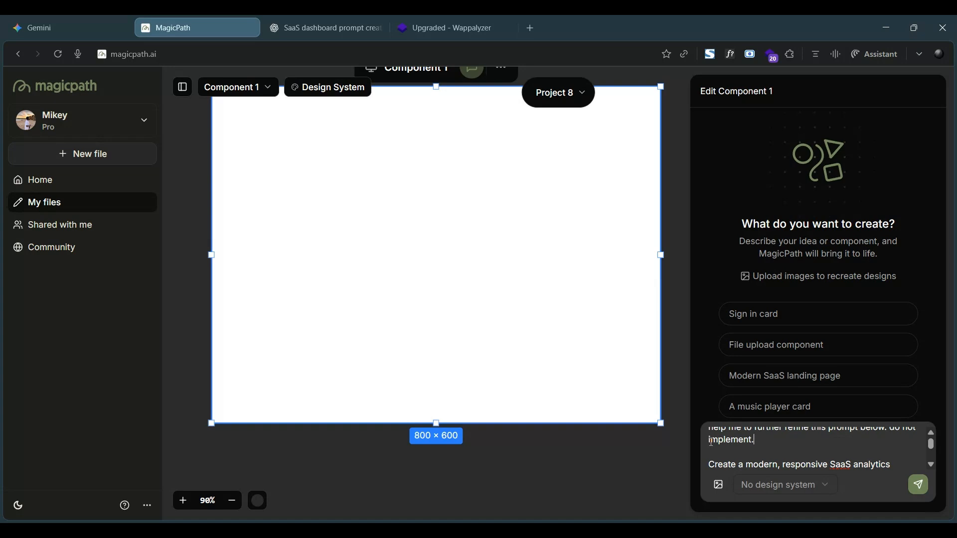
text(:)
click(917, 485)
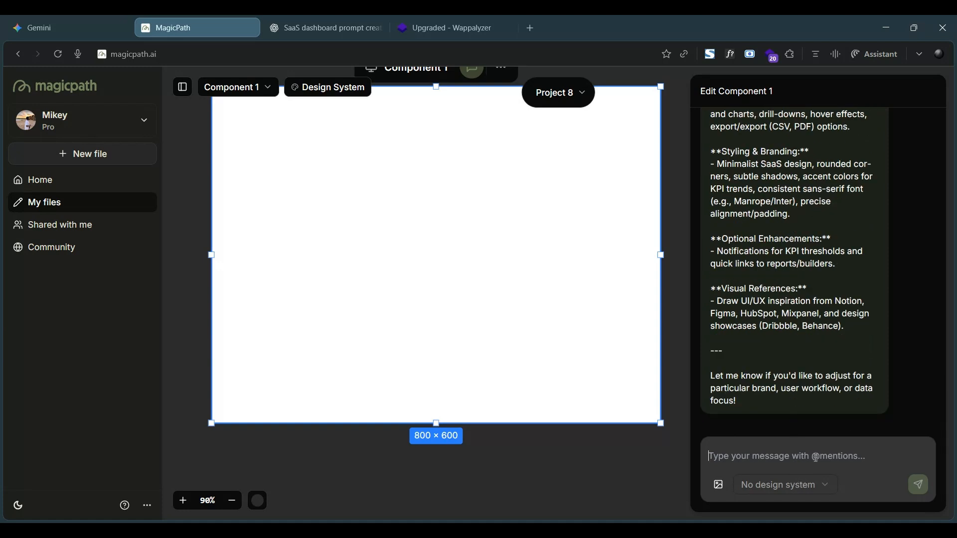
Review the design system manager and its CSS theme import example, then close both without importing anything.
click(814, 484)
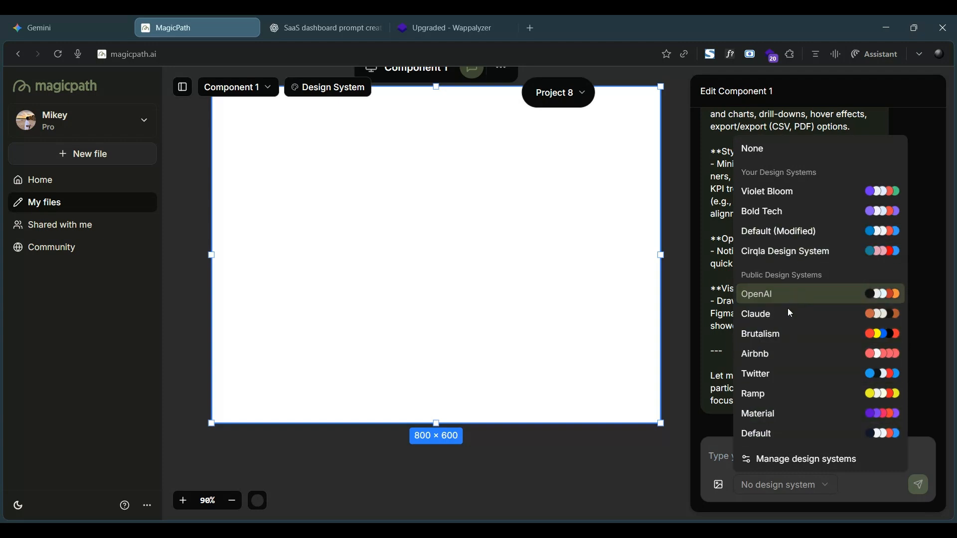
click(774, 456)
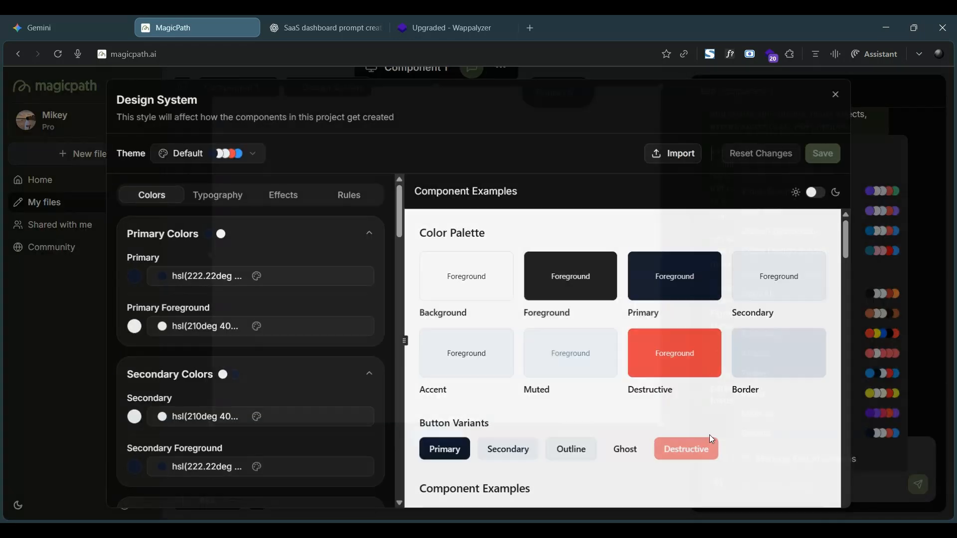
click(674, 158)
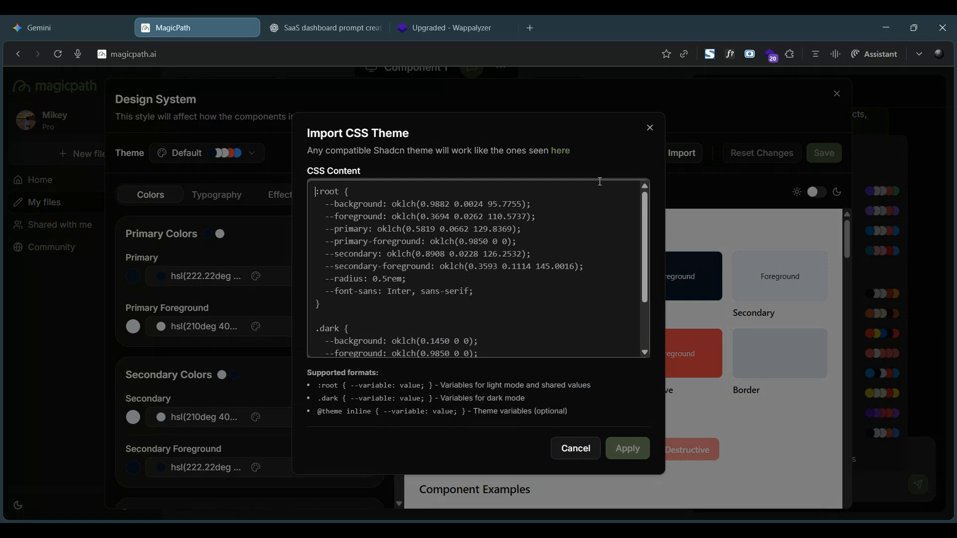
scroll(402, 297, down, 3)
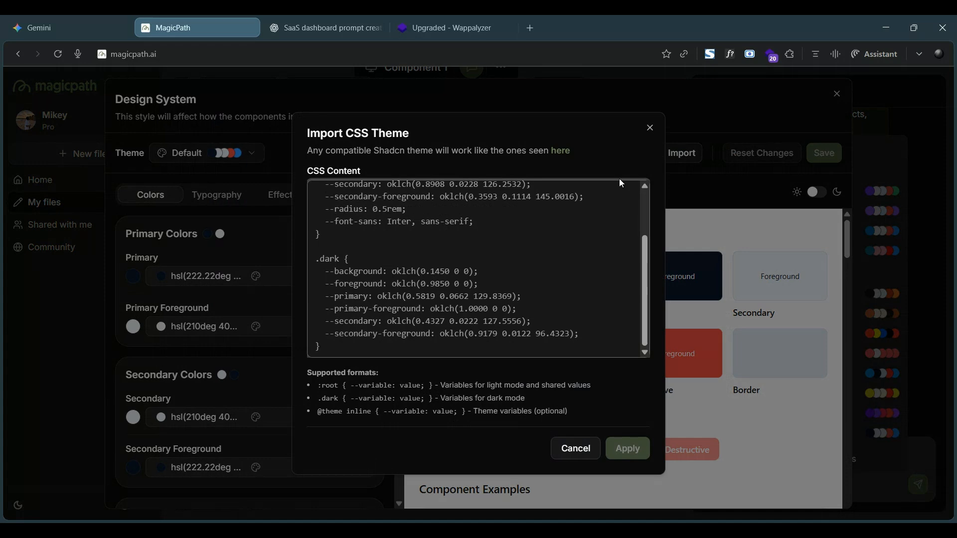
click(650, 128)
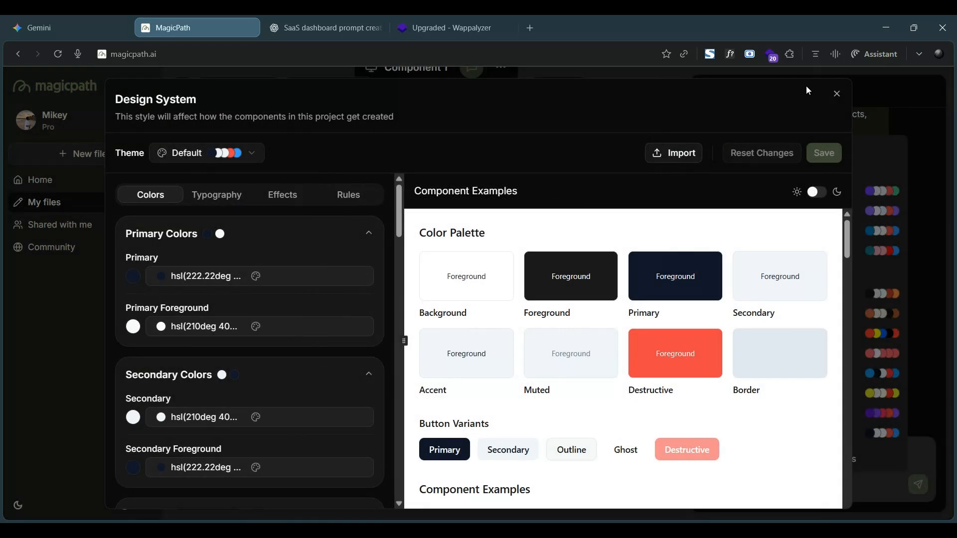
click(837, 94)
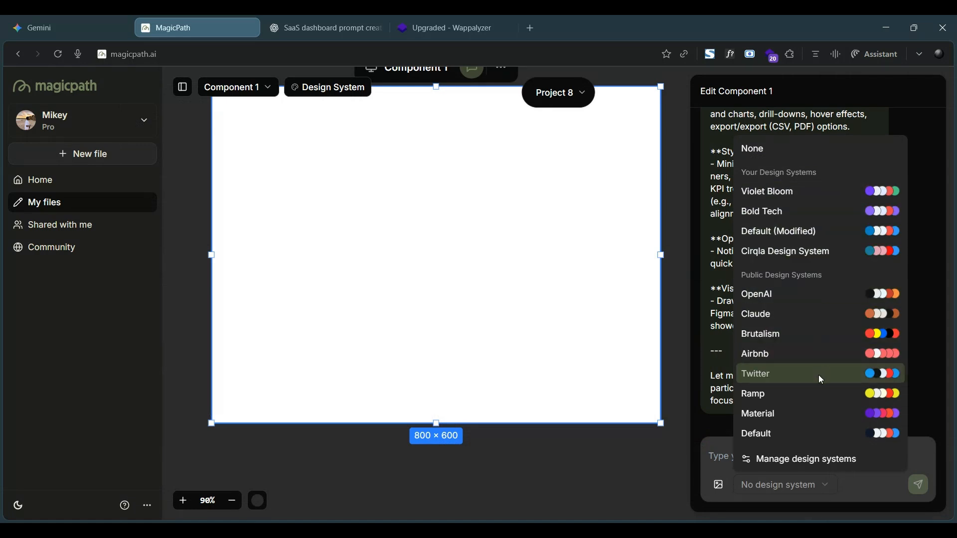
Choose the Claude design system and send "implement this using the claude design sytem we selected".
click(810, 320)
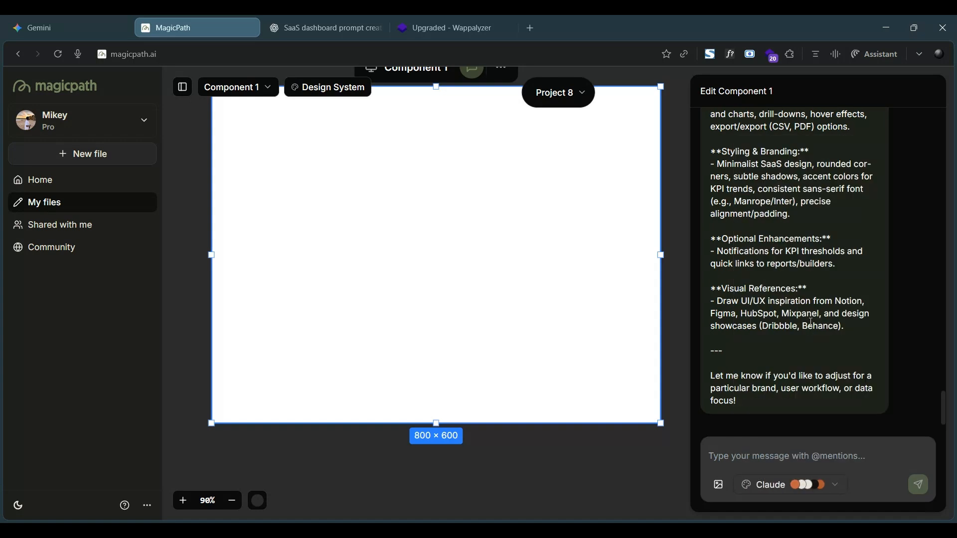
click(775, 458)
text(imp)
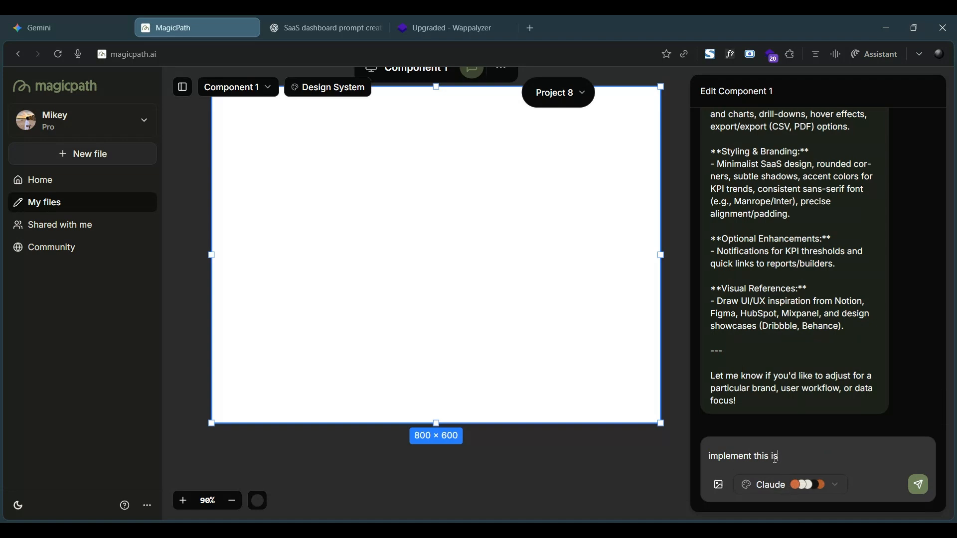
text(lement this using the claude design sytem)
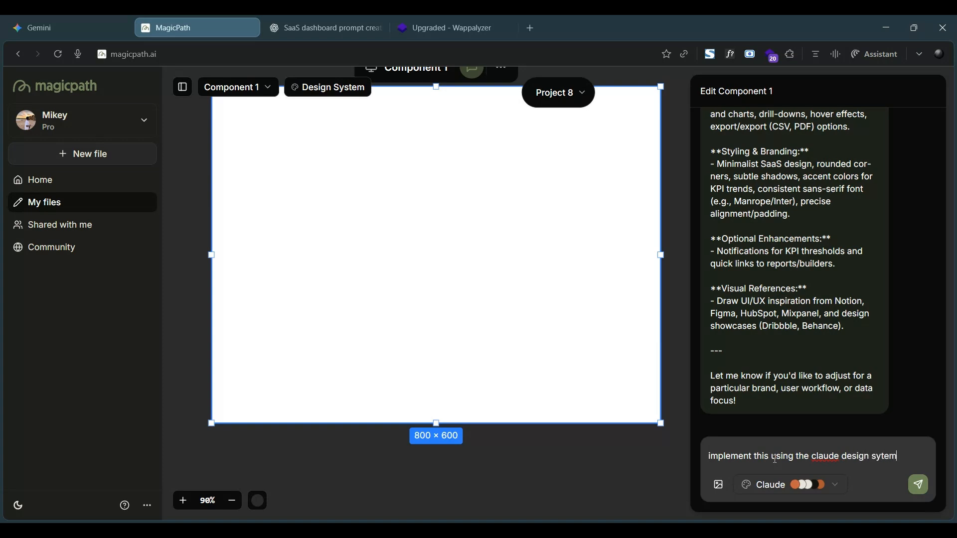
text(lected)
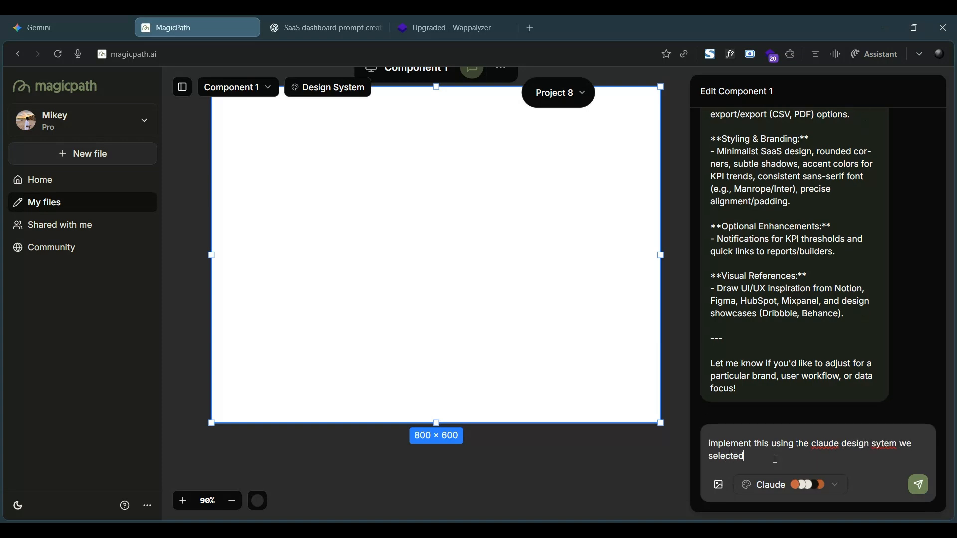
key(Return)
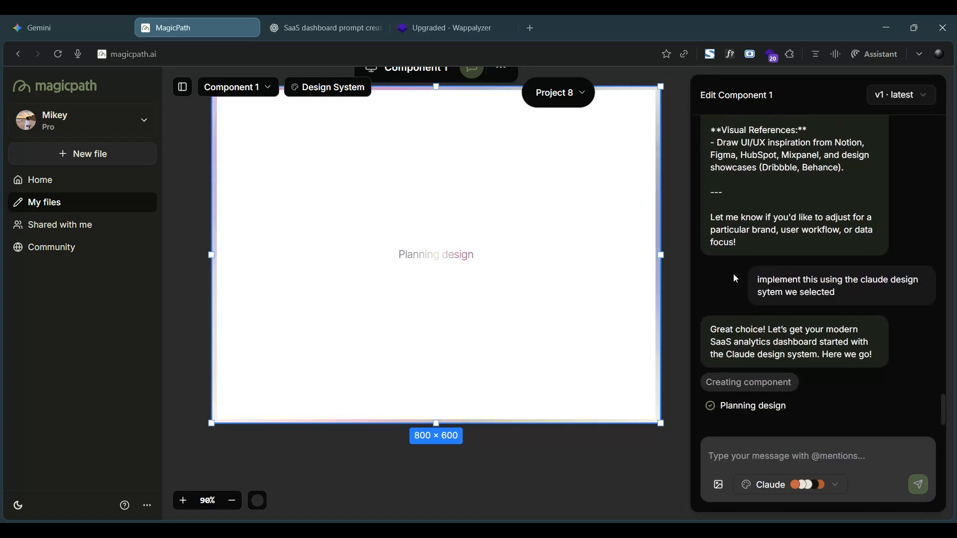
Examine the generated Marketing Analytics Dashboard, including its KPI cards, charts, campaign table, navigation, date range and profile controls.
scroll(510, 244, down, 1)
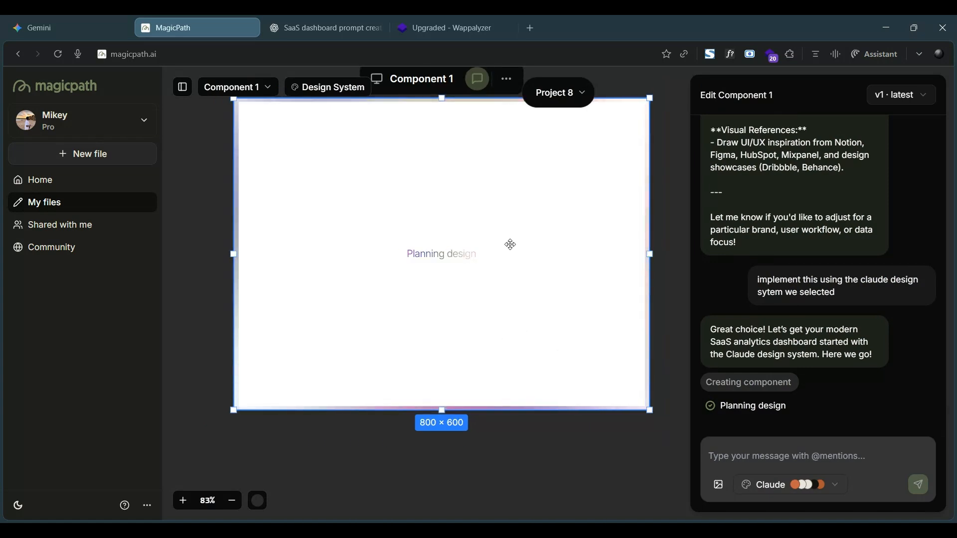
scroll(674, 240, down, 1)
scroll(673, 240, up, 2)
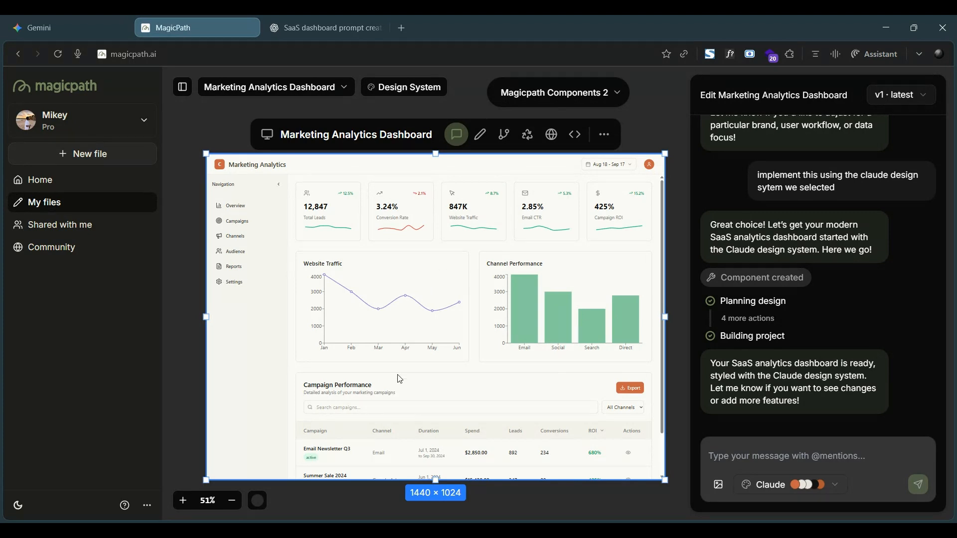
scroll(399, 379, down, 2)
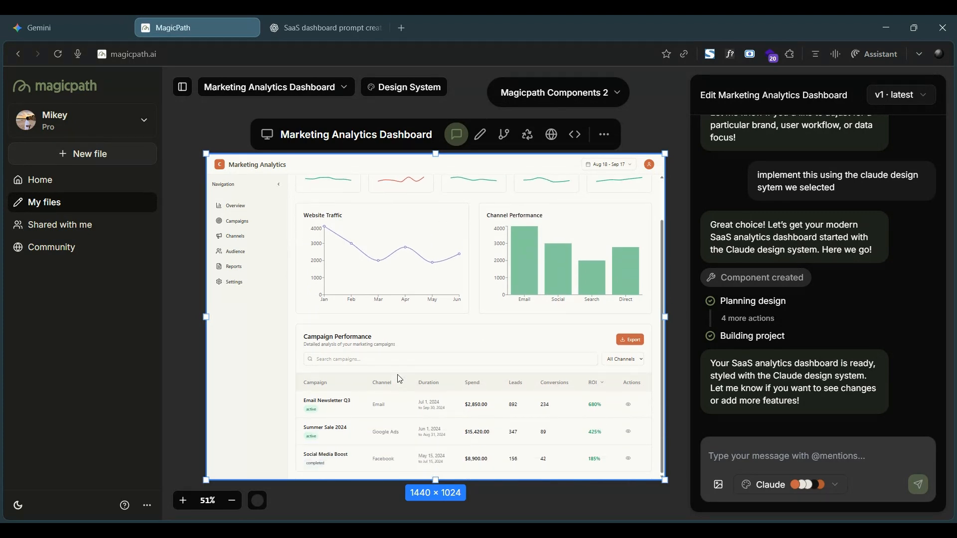
scroll(399, 378, up, 2)
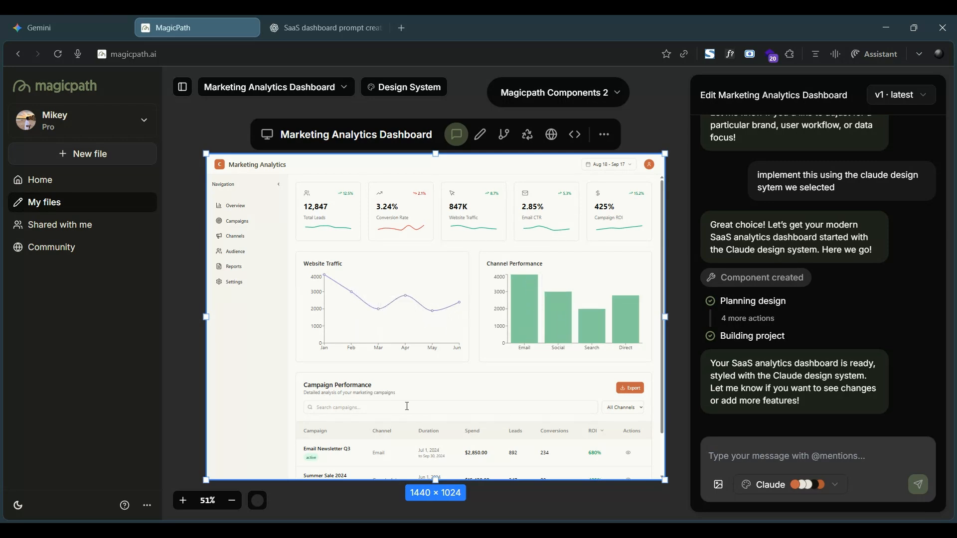
scroll(408, 410, down, 2)
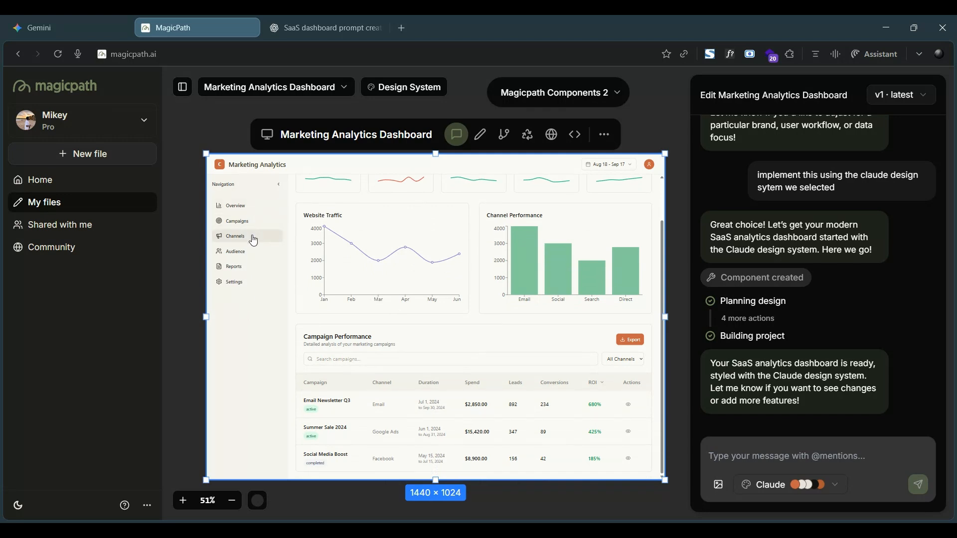
click(630, 168)
click(649, 166)
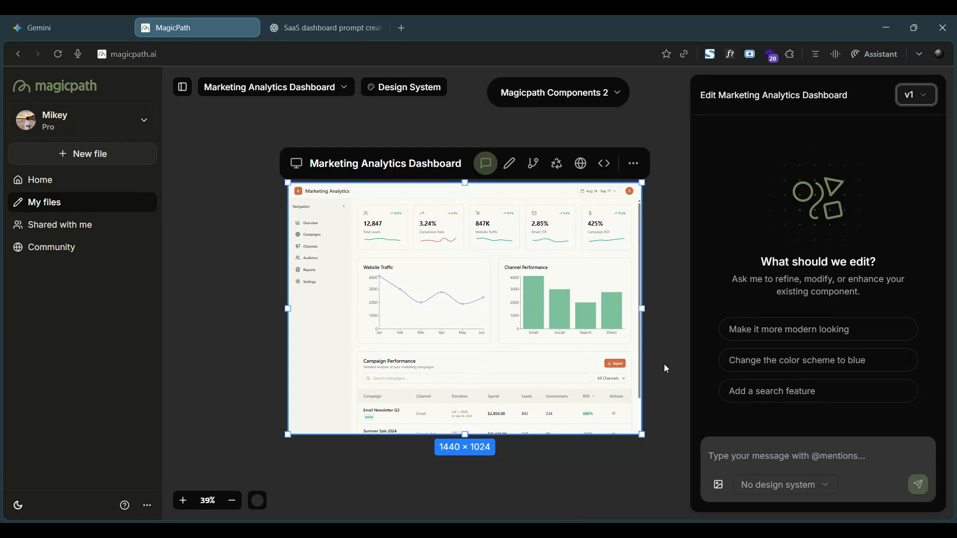
scroll(664, 365, down, 2)
scroll(664, 365, right, 2)
scroll(663, 365, down, 1)
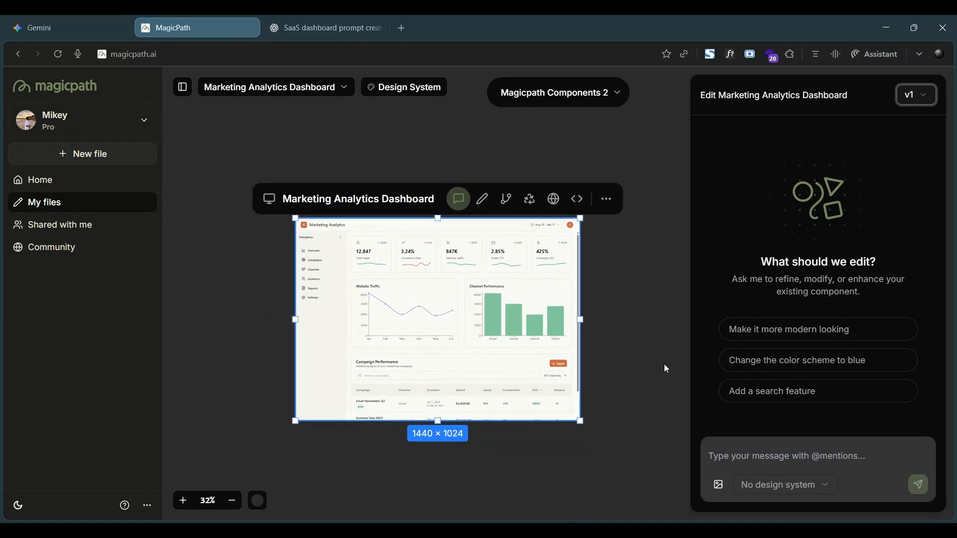
Generate automatic variants of the Marketing Analytics Dashboard.
scroll(663, 365, down, 2)
scroll(664, 365, right, 1)
scroll(664, 364, down, 2)
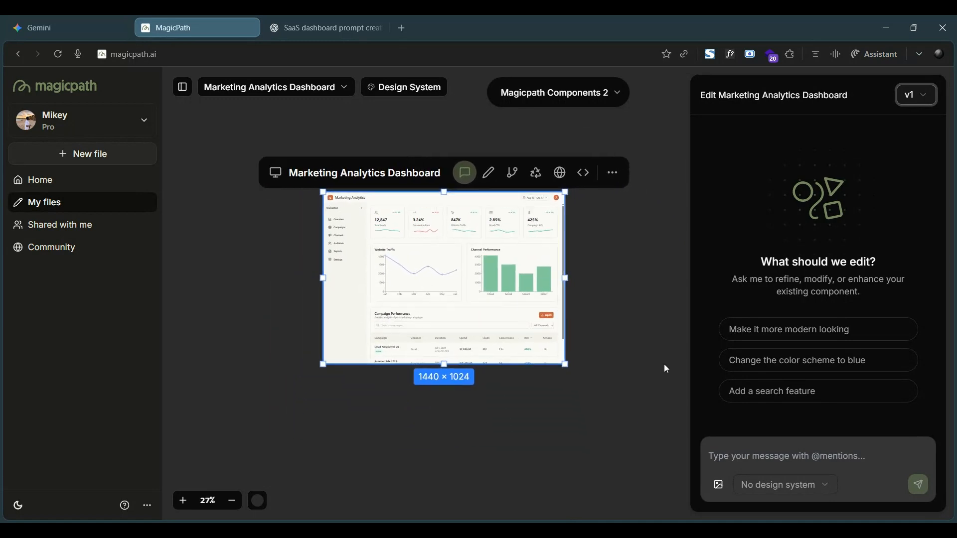
scroll(667, 368, right, 3)
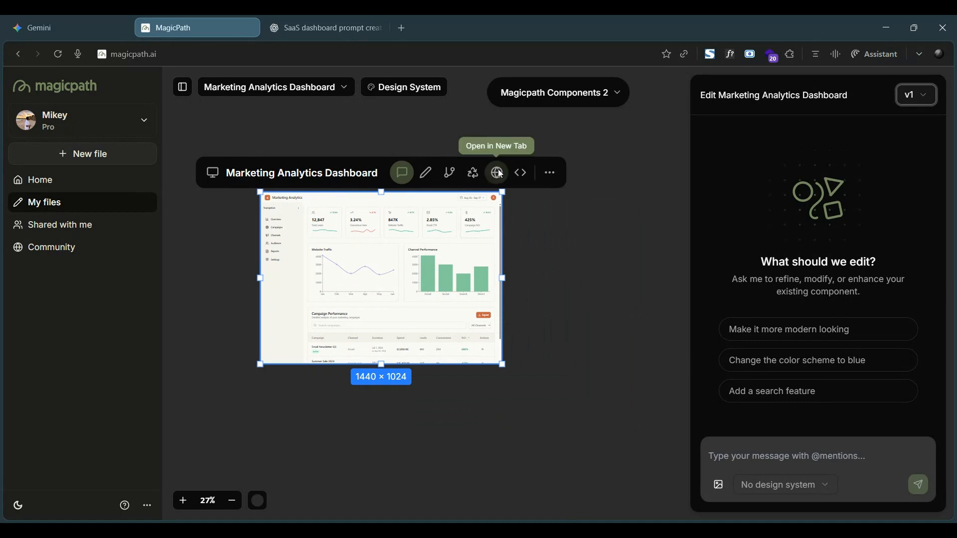
click(473, 174)
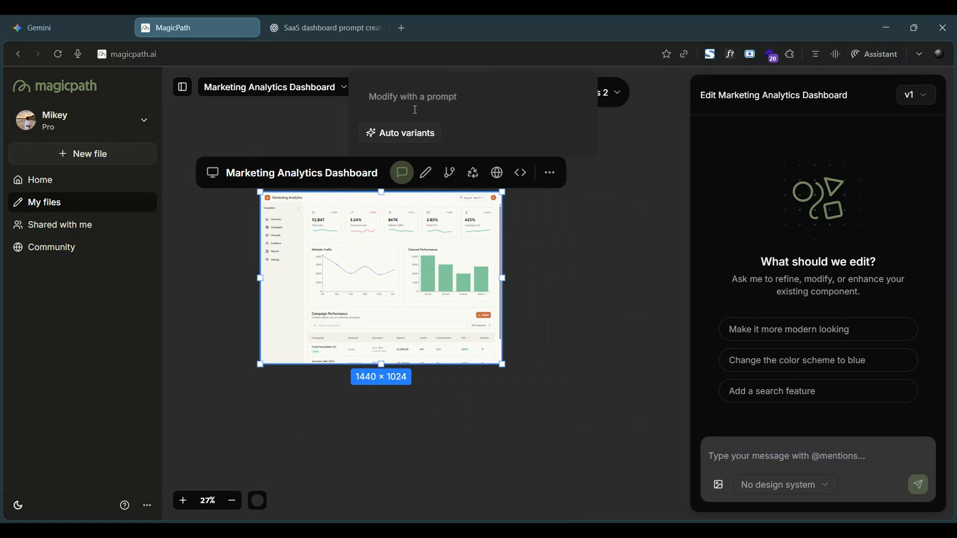
click(404, 135)
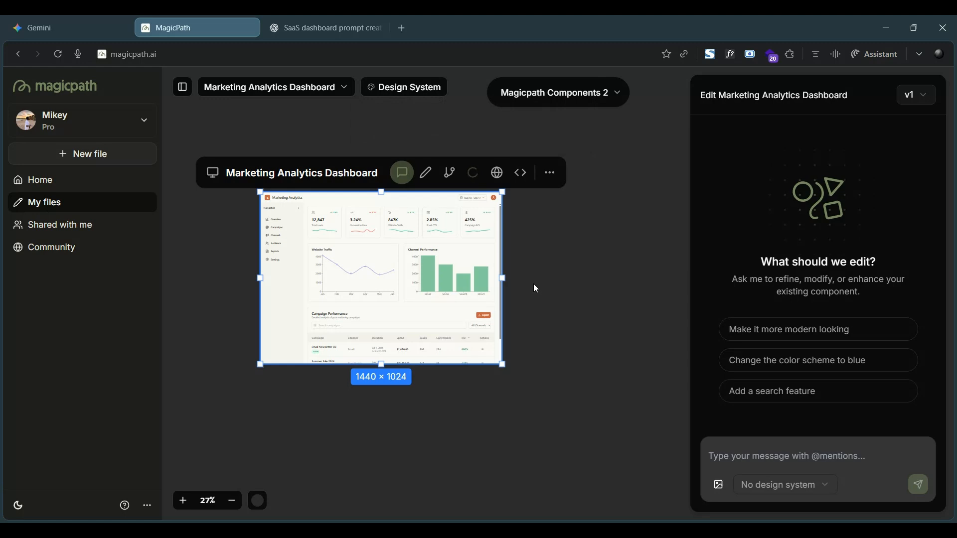
Examine Variant 2 of the dashboard and compare its layout and campaign table with the original design.
scroll(498, 382, down, 2)
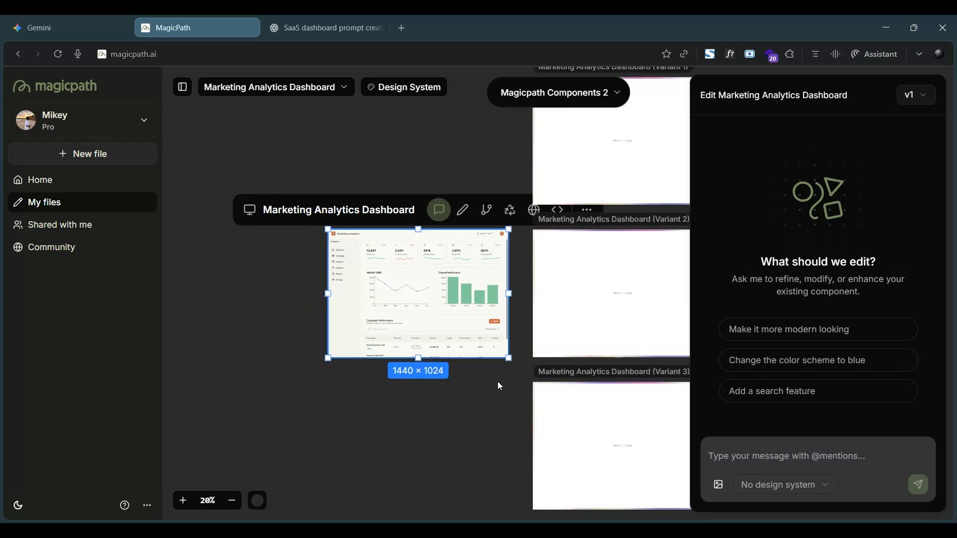
scroll(450, 405, right, 2)
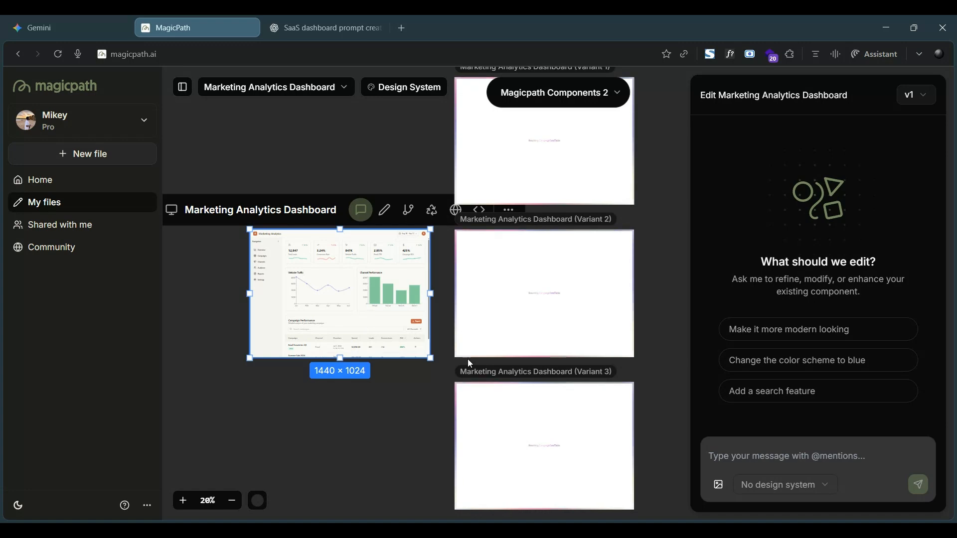
scroll(539, 240, up, 3)
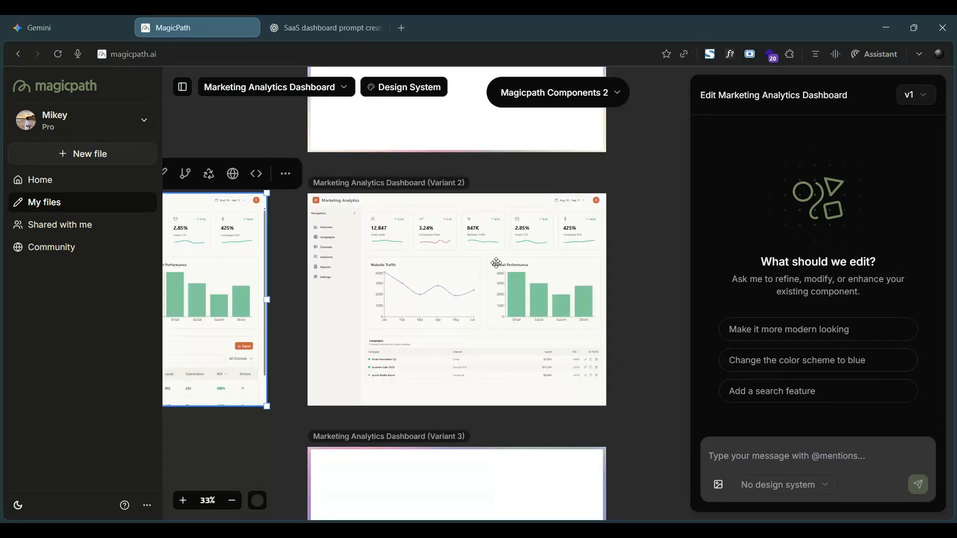
scroll(538, 243, up, 3)
scroll(380, 304, left, 5)
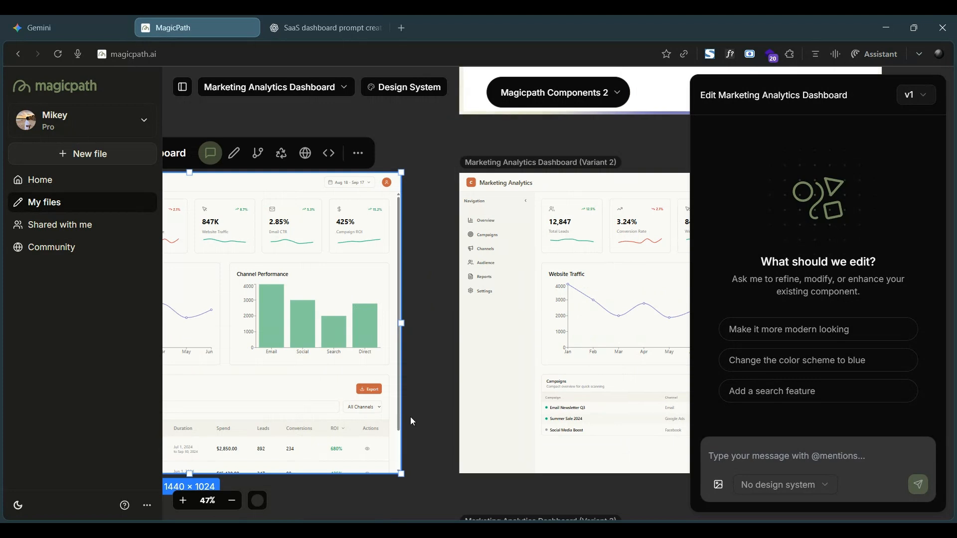
scroll(430, 418, left, 1)
scroll(543, 421, right, 1)
scroll(544, 421, right, 2)
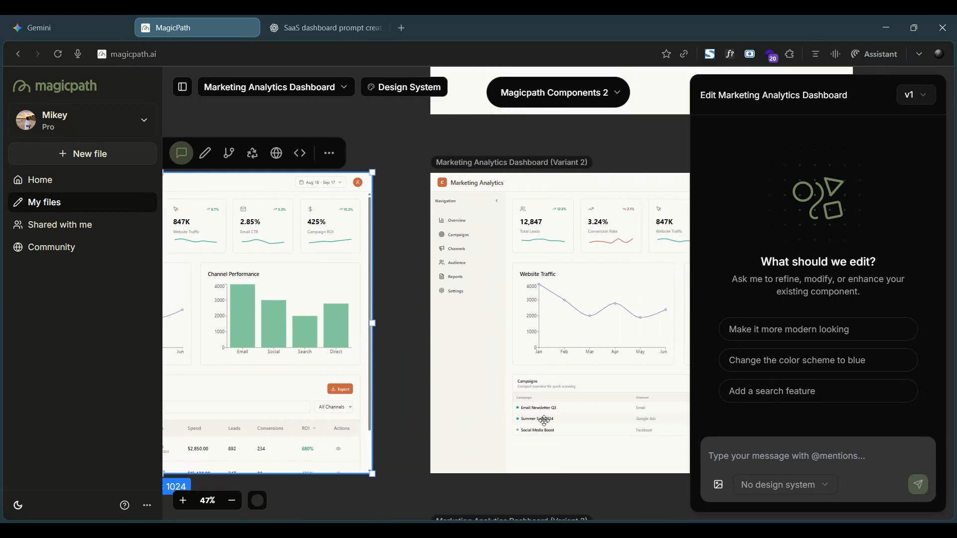
scroll(536, 390, right, 4)
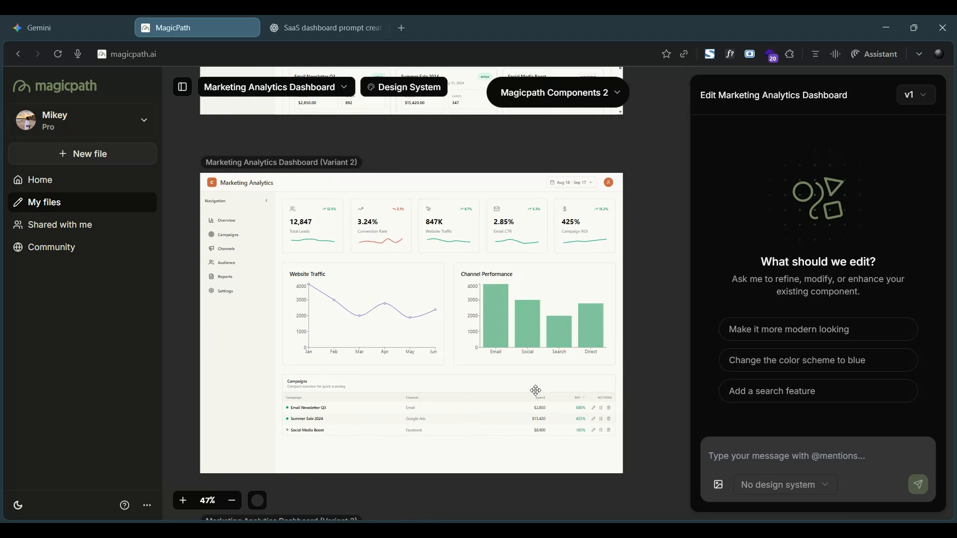
In Variant 2, select the Channel Performance card and generate the edit "change this bar chart view to a pie chart".
click(543, 280)
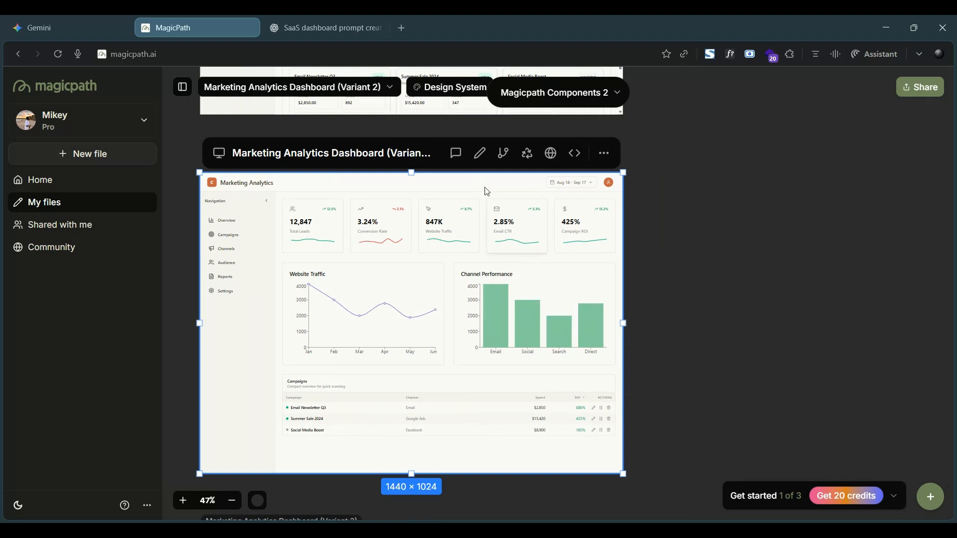
click(479, 153)
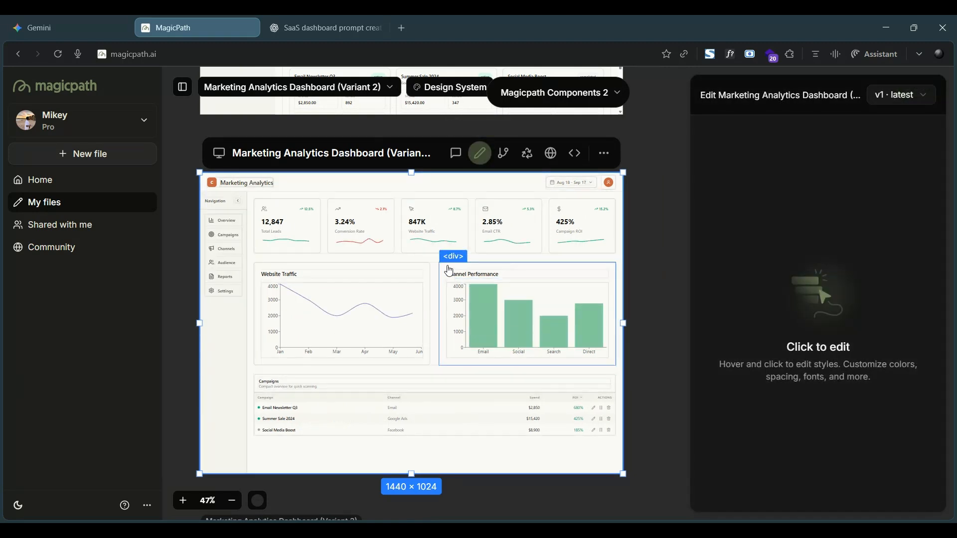
click(448, 271)
click(776, 161)
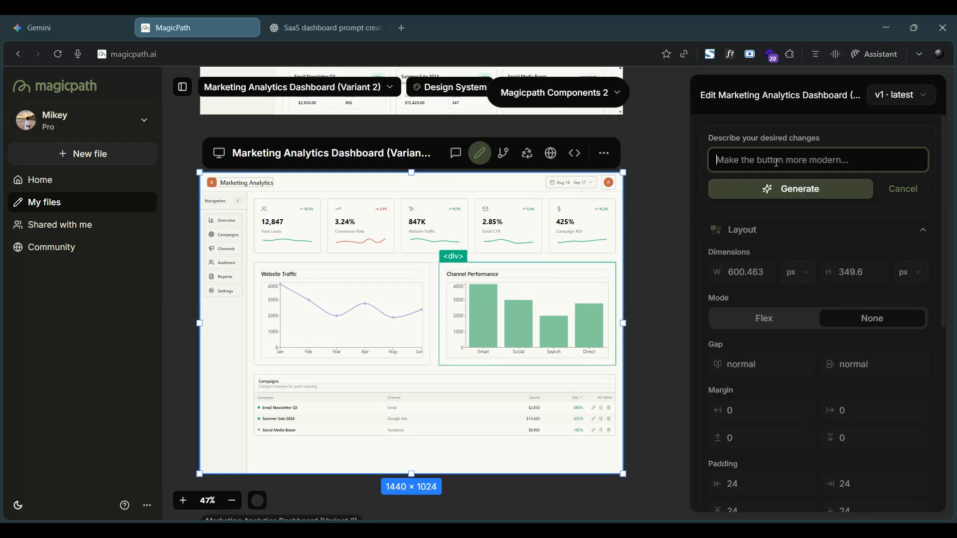
text(cha)
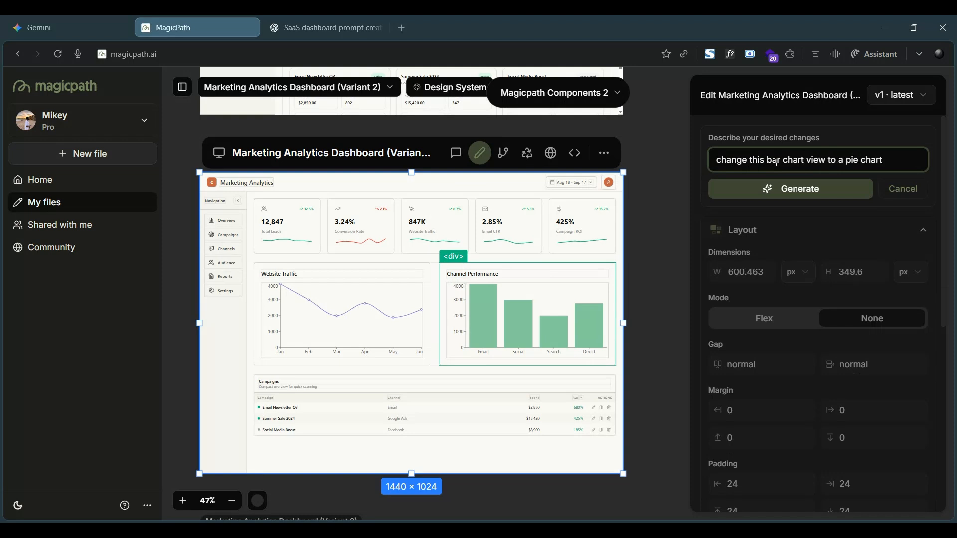
click(739, 191)
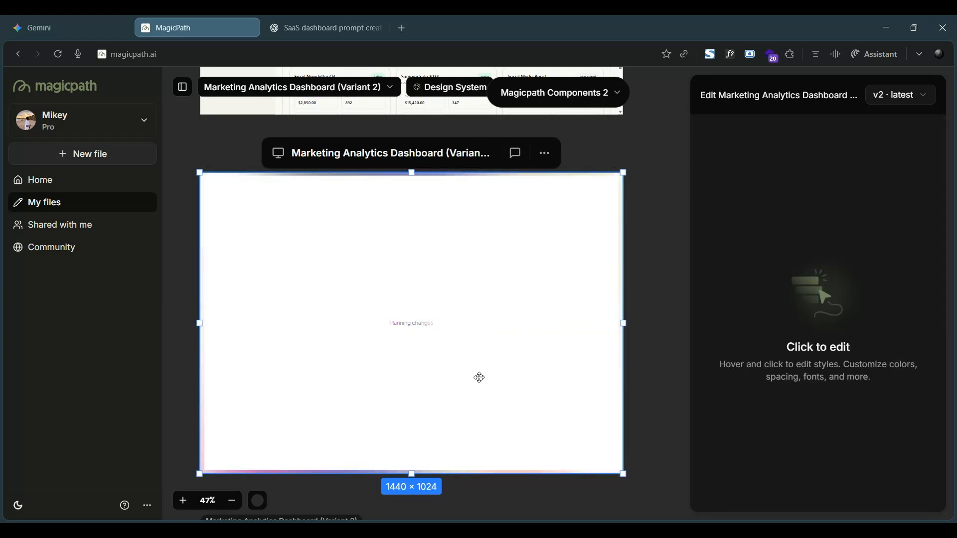
Examine Variant 1 of the dashboard, down to its Campaign Performance cards.
scroll(437, 397, down, 3)
scroll(454, 405, down, 1)
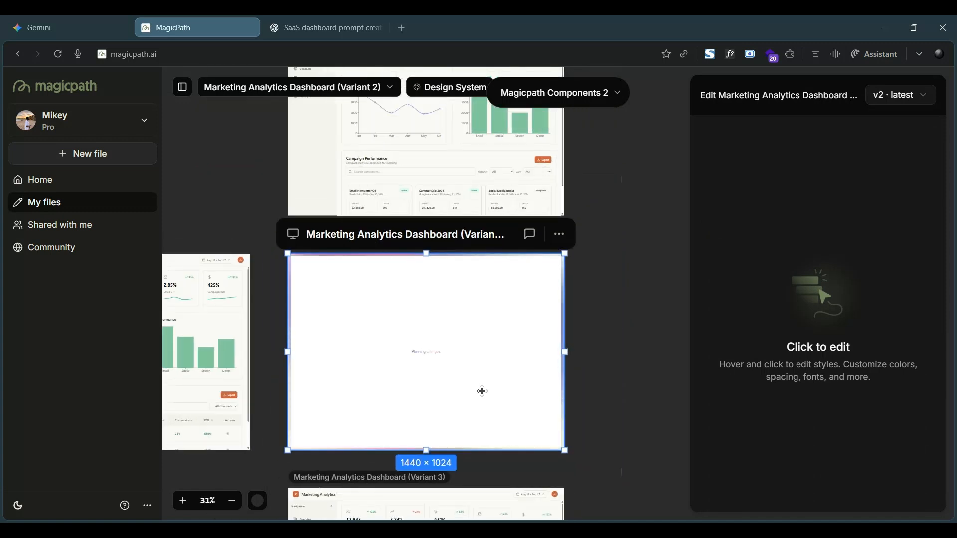
scroll(443, 311, up, 2)
scroll(443, 311, up, 1)
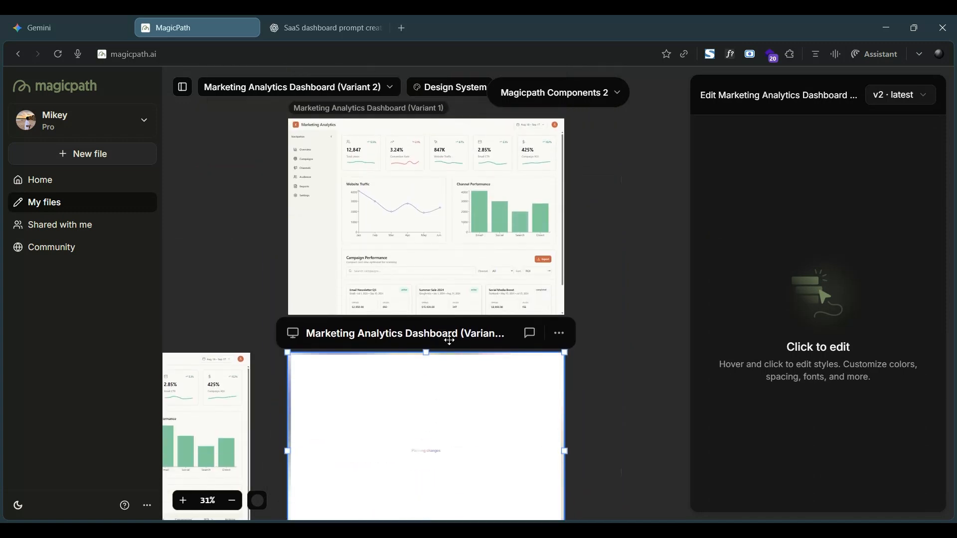
scroll(451, 294, up, 1)
scroll(460, 271, up, 1)
scroll(459, 272, up, 2)
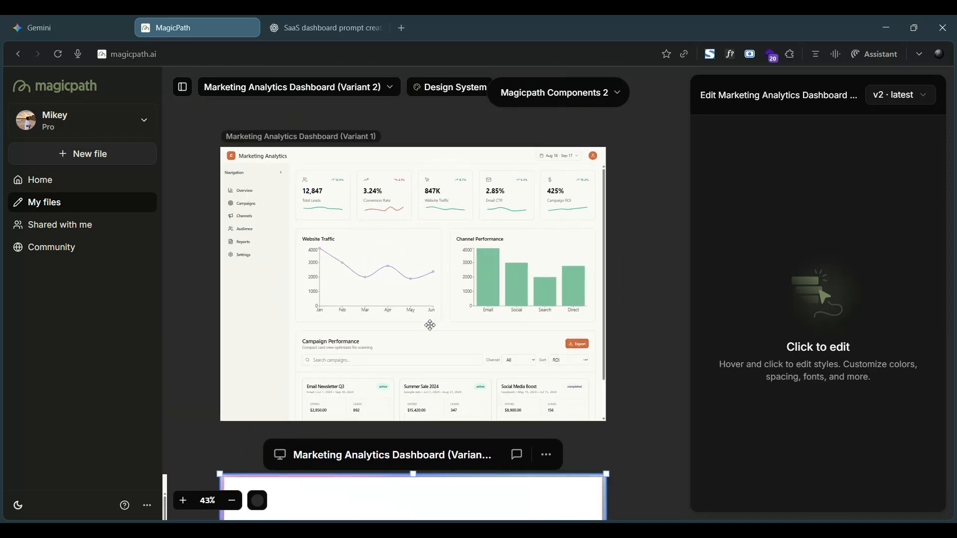
click(429, 325)
scroll(485, 280, down, 1)
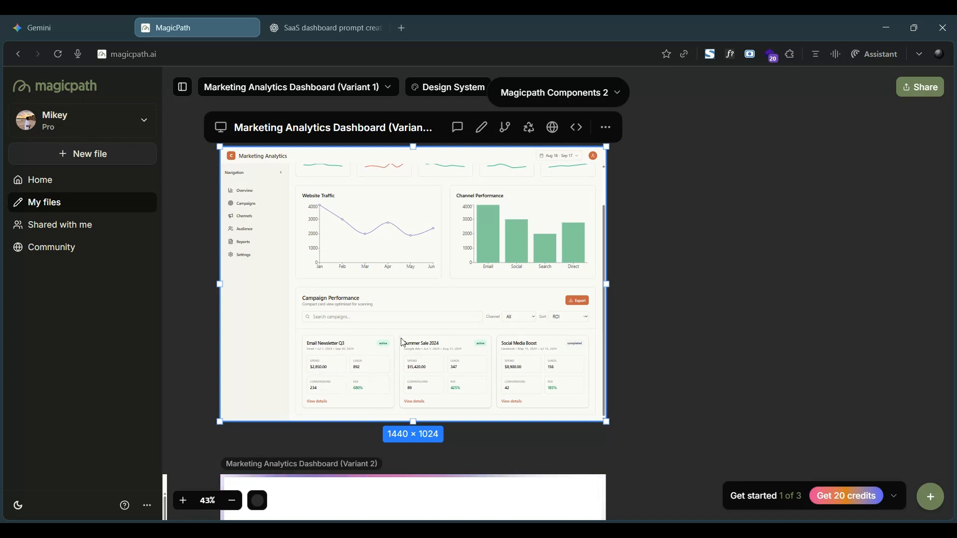
Review the original dashboard's campaign table and compare it with the card layout in Variant 1.
scroll(401, 341, down, 3)
scroll(241, 380, left, 3)
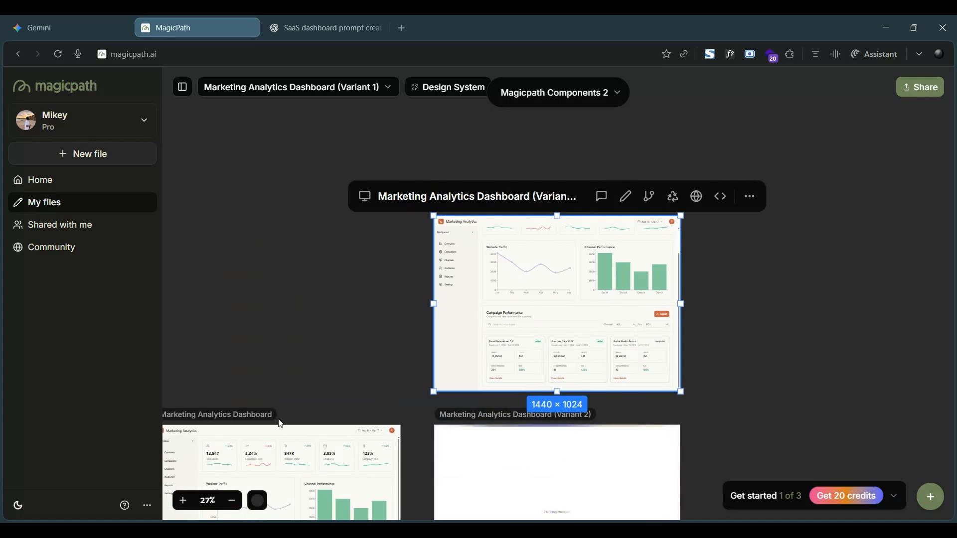
scroll(278, 421, down, 3)
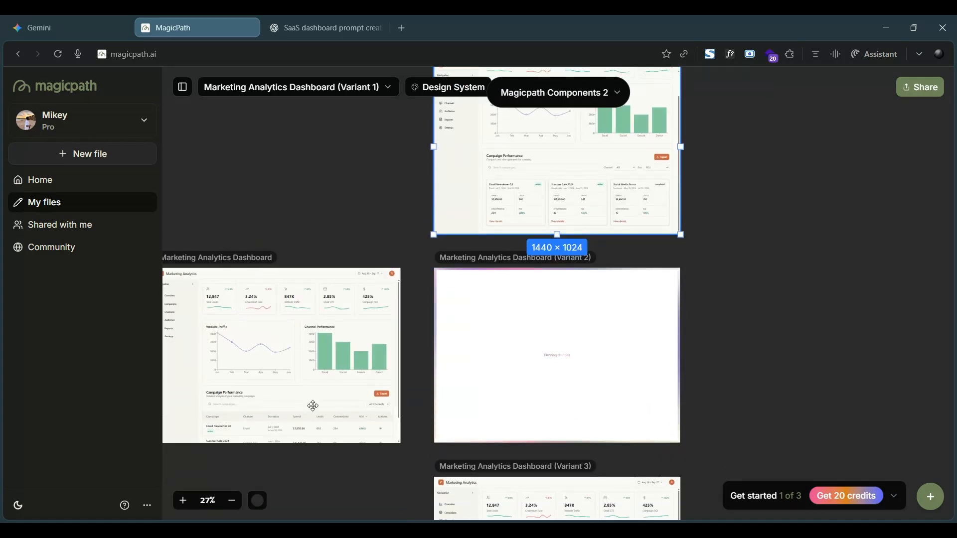
click(318, 385)
scroll(319, 386, down, 2)
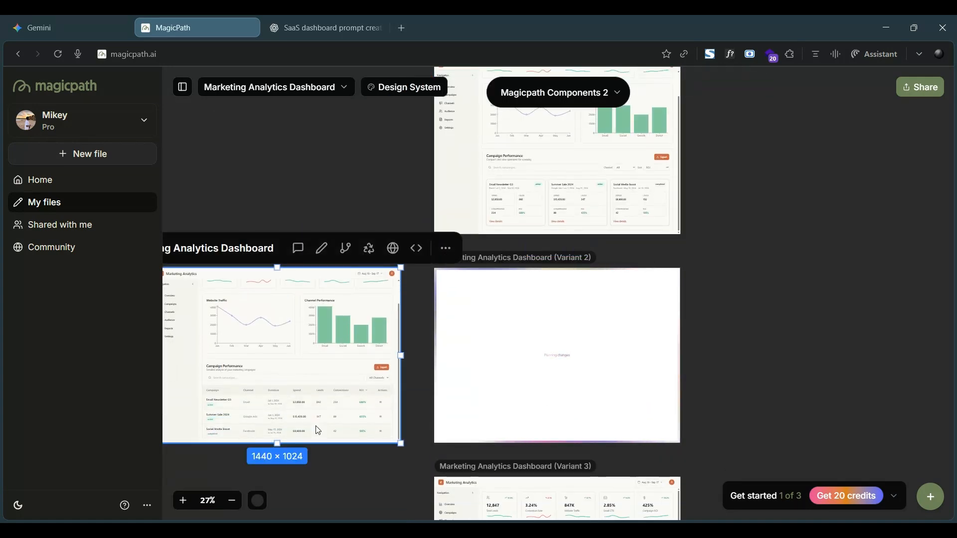
scroll(338, 345, up, 2)
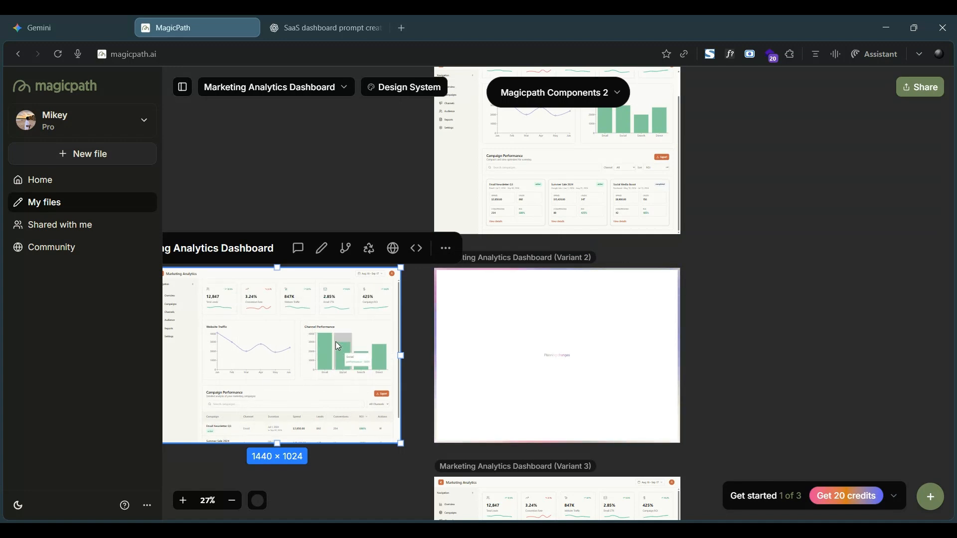
scroll(588, 168, up, 3)
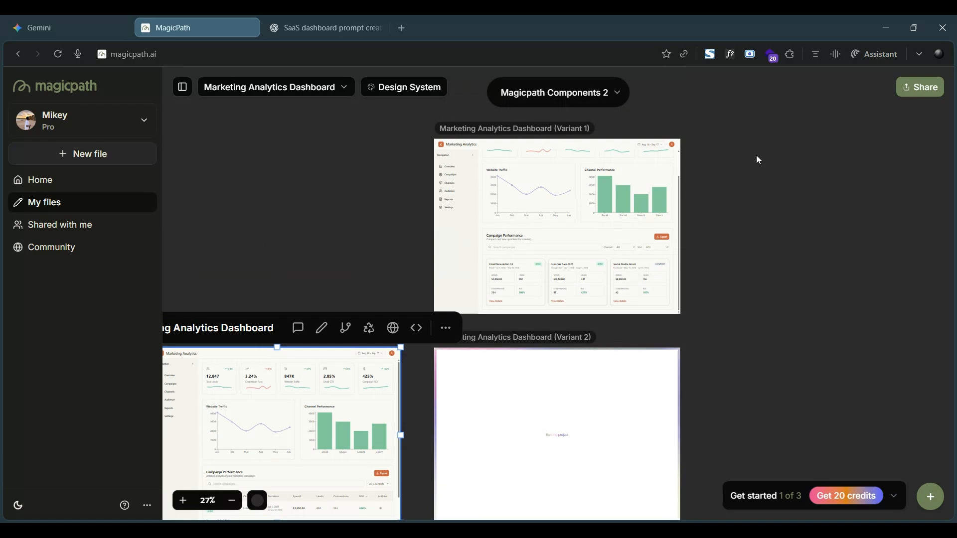
Examine Variant 3 of the dashboard, focusing on the Campaign Analytics rows with inline trends and spend mix.
scroll(639, 345, down, 4)
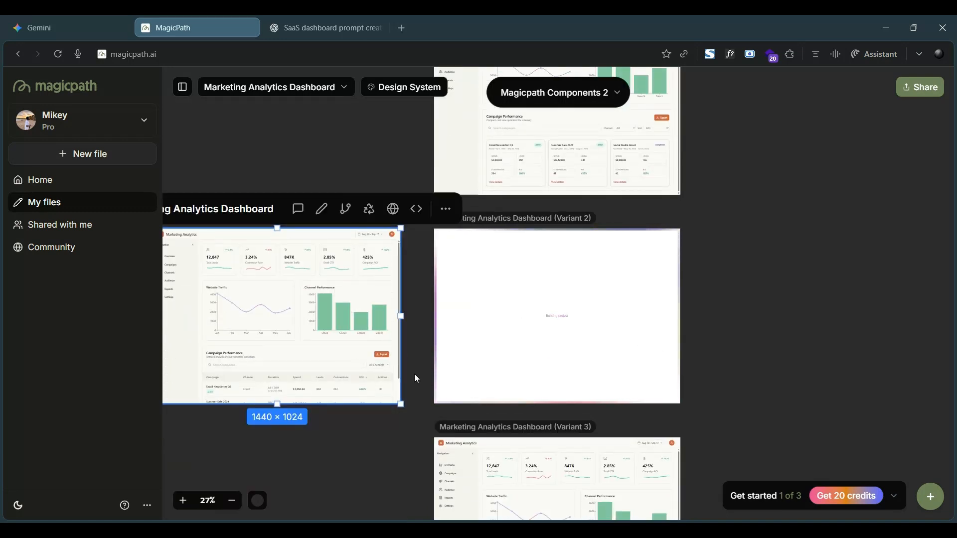
scroll(572, 389, down, 3)
scroll(583, 426, down, 2)
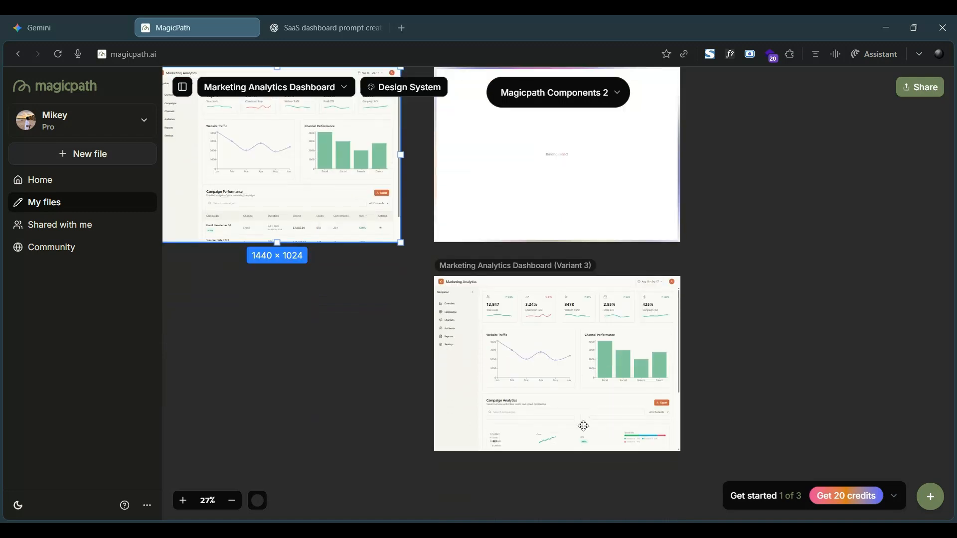
click(594, 379)
scroll(598, 383, up, 2)
scroll(598, 383, down, 1)
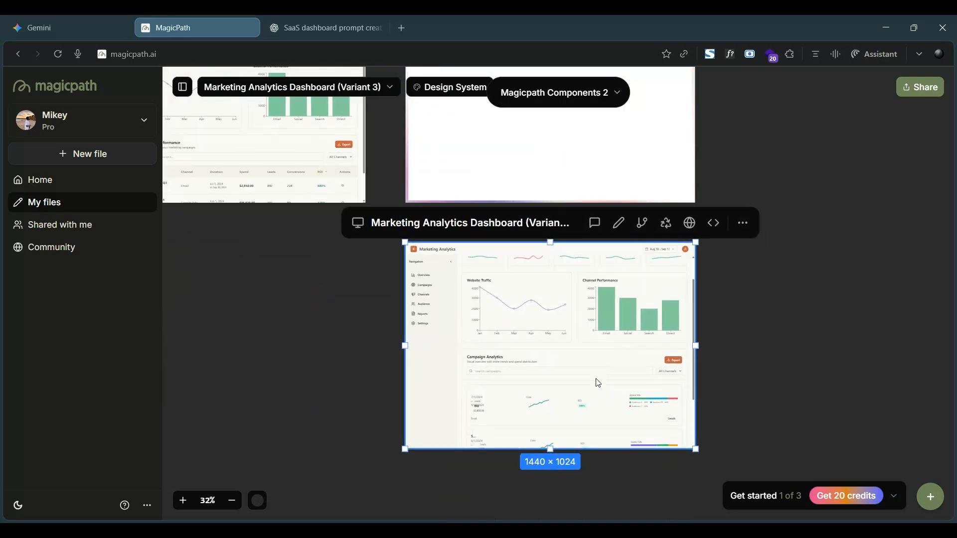
scroll(598, 383, down, 1)
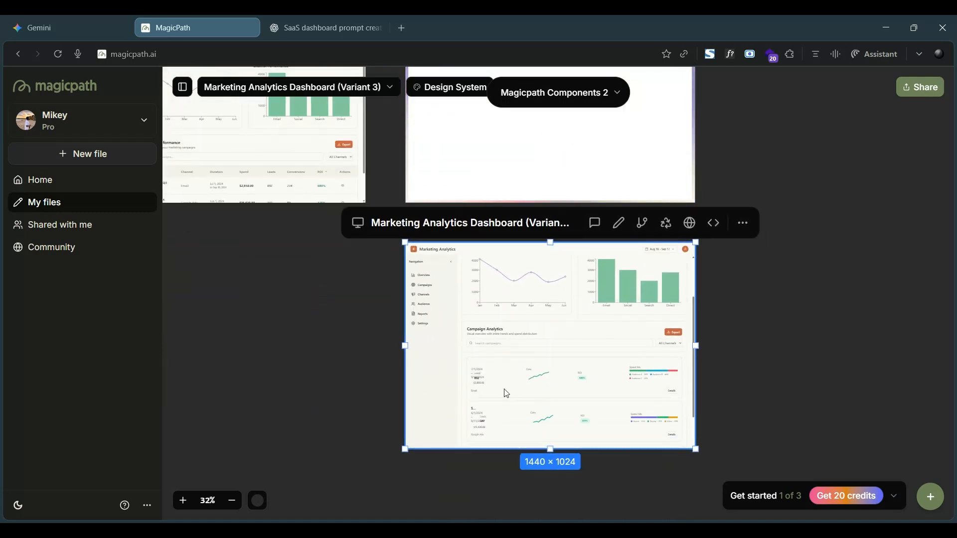
scroll(504, 391, up, 3)
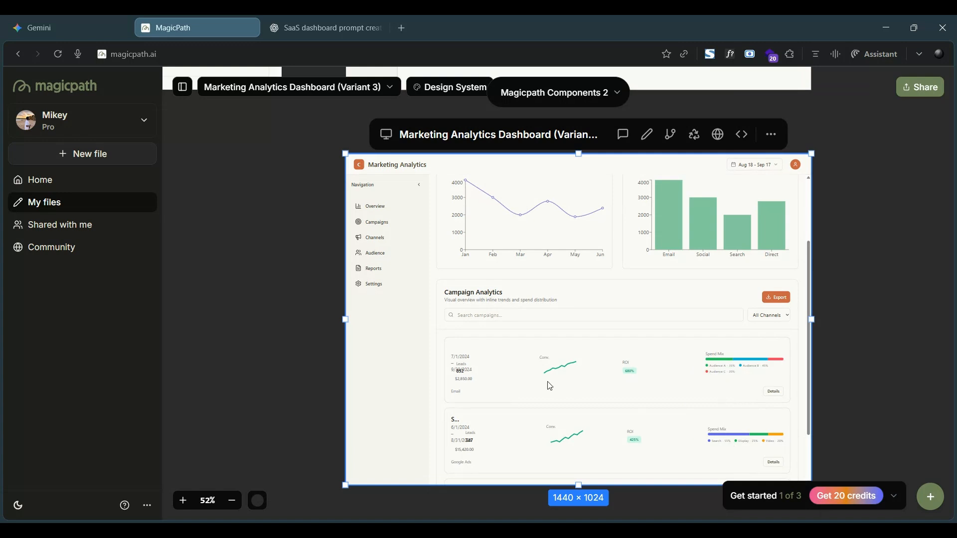
scroll(466, 438, up, 3)
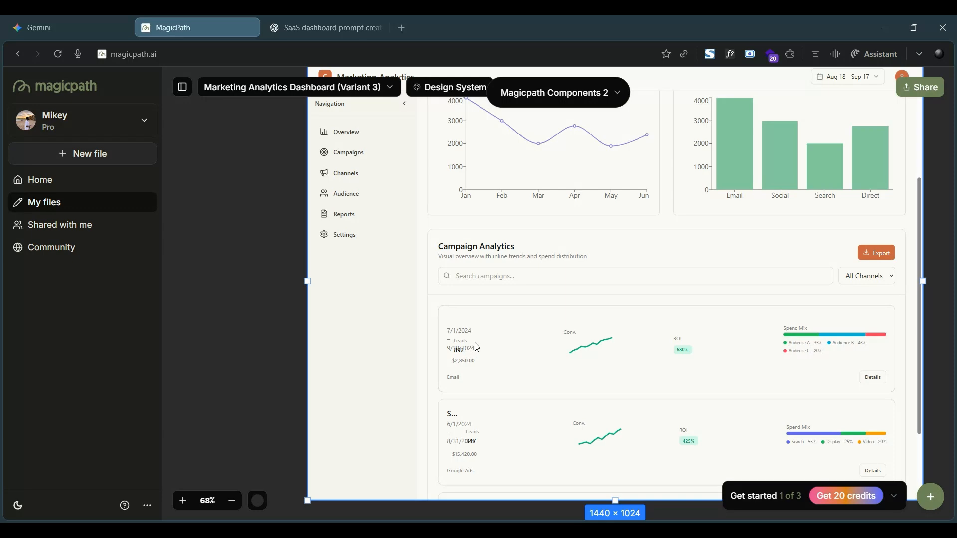
scroll(523, 370, down, 3)
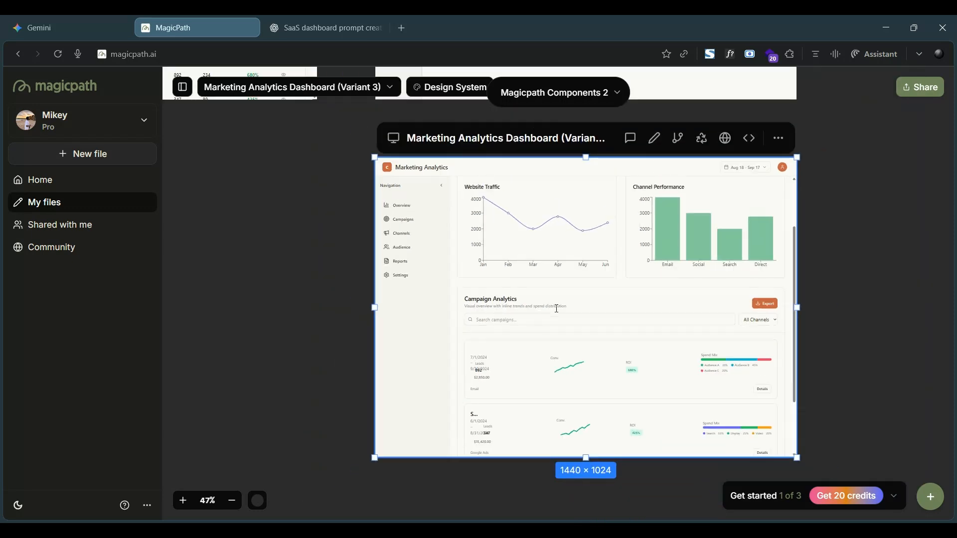
Inspect the regenerated Channel Performance chart in Variant 2, including the value tooltips of its segments.
scroll(557, 312, down, 2)
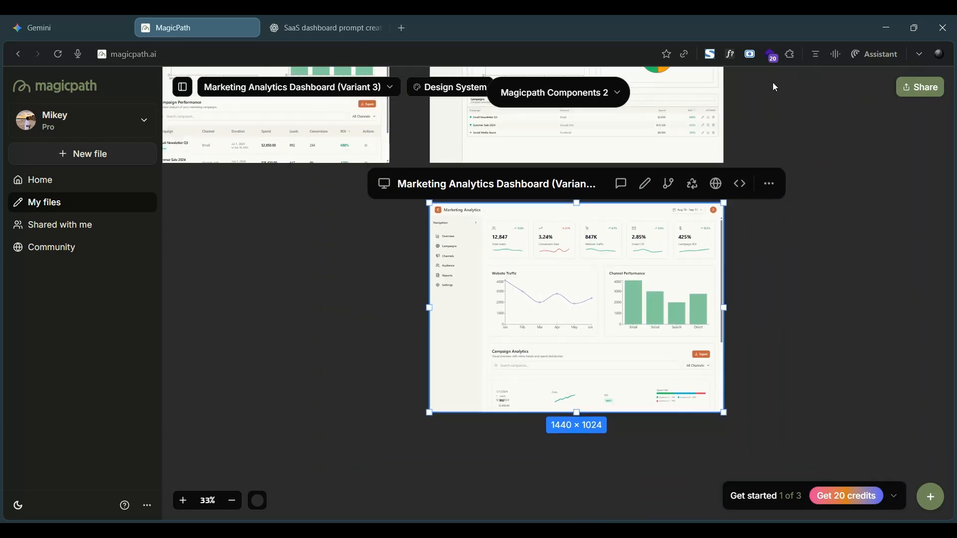
scroll(774, 88, up, 2)
scroll(703, 161, up, 3)
scroll(662, 255, up, 2)
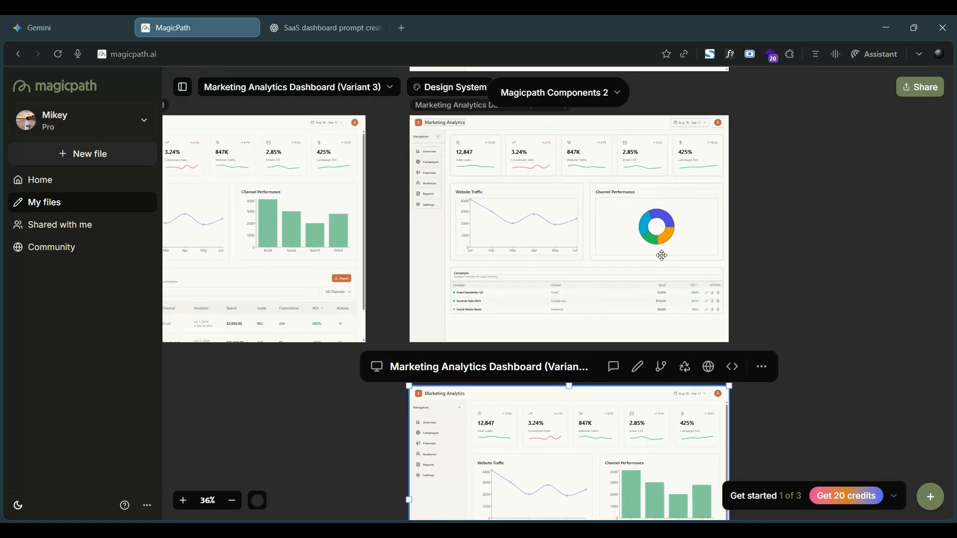
scroll(662, 256, up, 4)
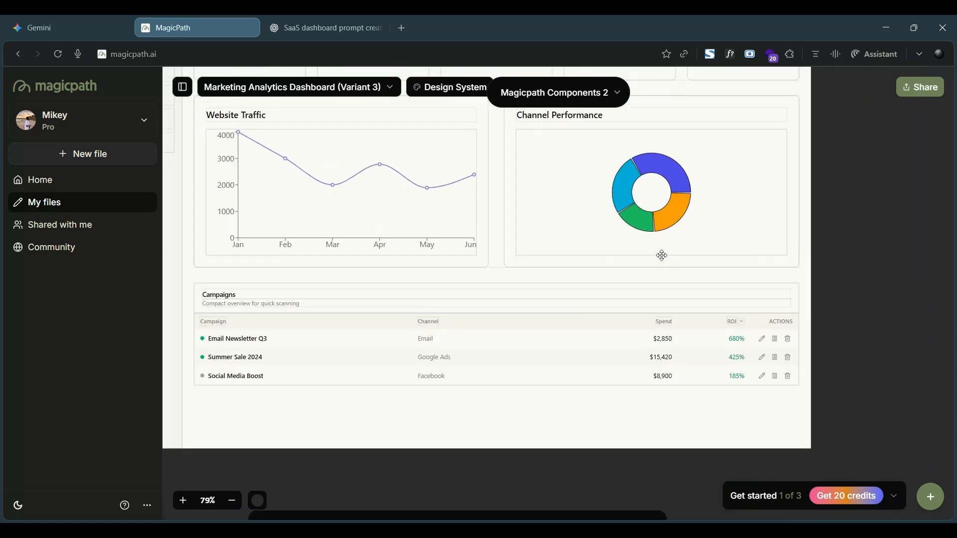
click(638, 192)
mouse_move(627, 178)
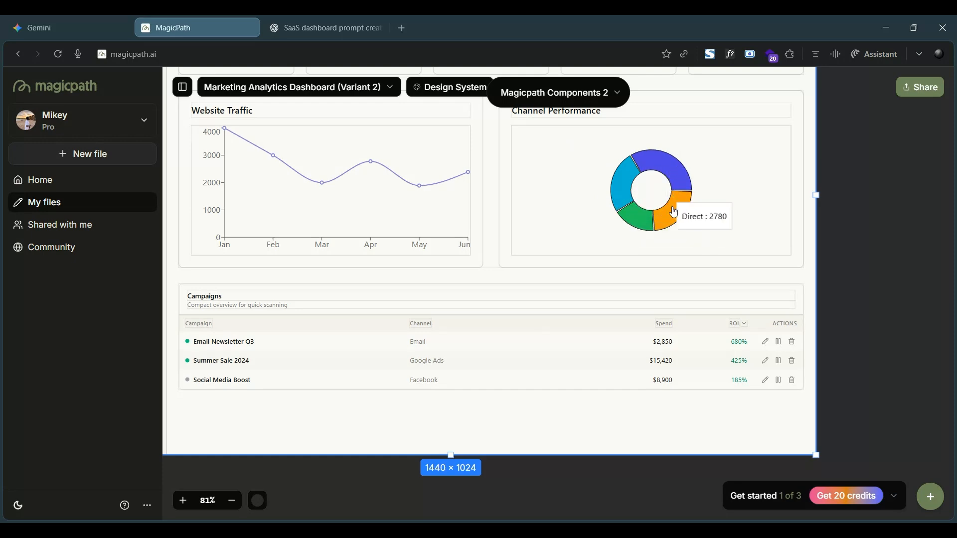
Select Variant 1 of the dashboard on the canvas and open its source code.
scroll(523, 216, down, 1)
scroll(524, 216, down, 5)
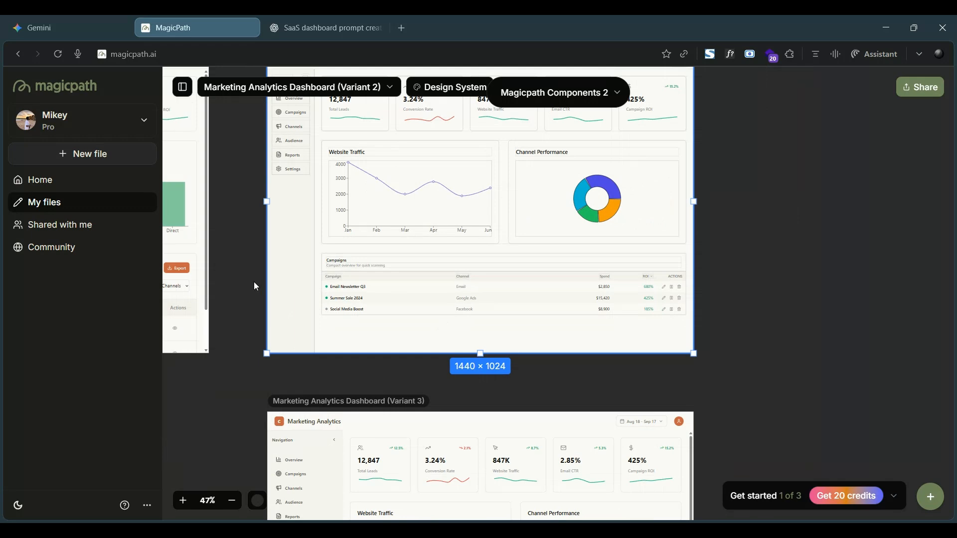
scroll(254, 284, left, 3)
scroll(404, 253, down, 6)
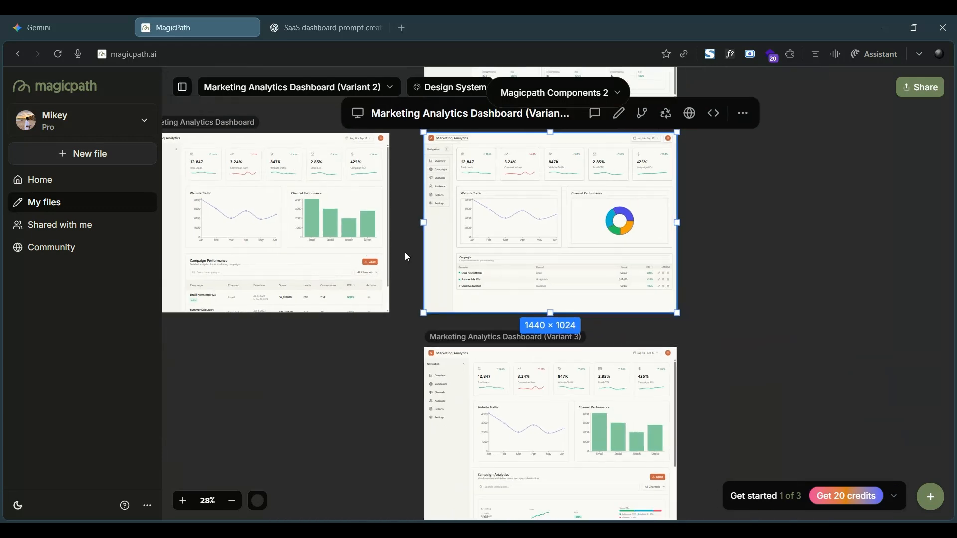
scroll(405, 252, up, 2)
click(546, 173)
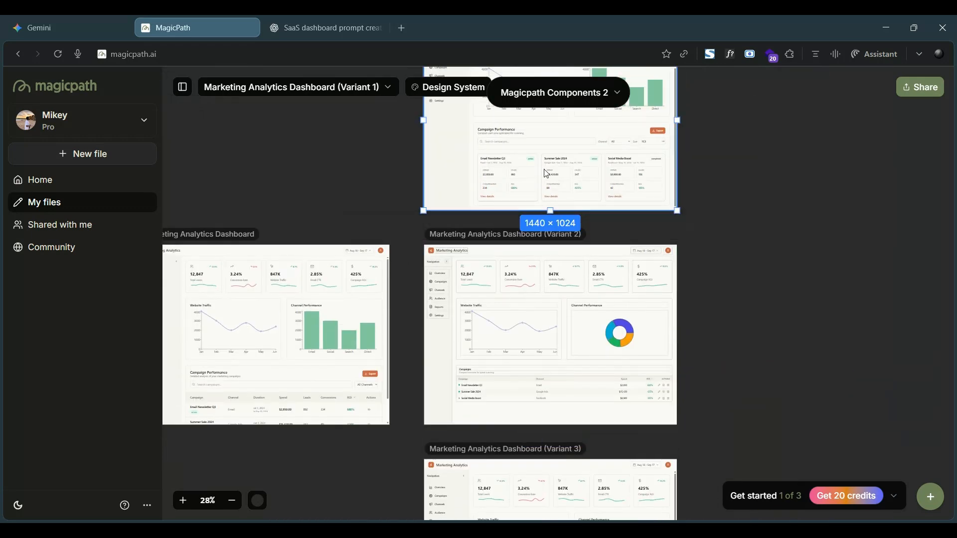
scroll(740, 154, up, 2)
scroll(600, 243, up, 2)
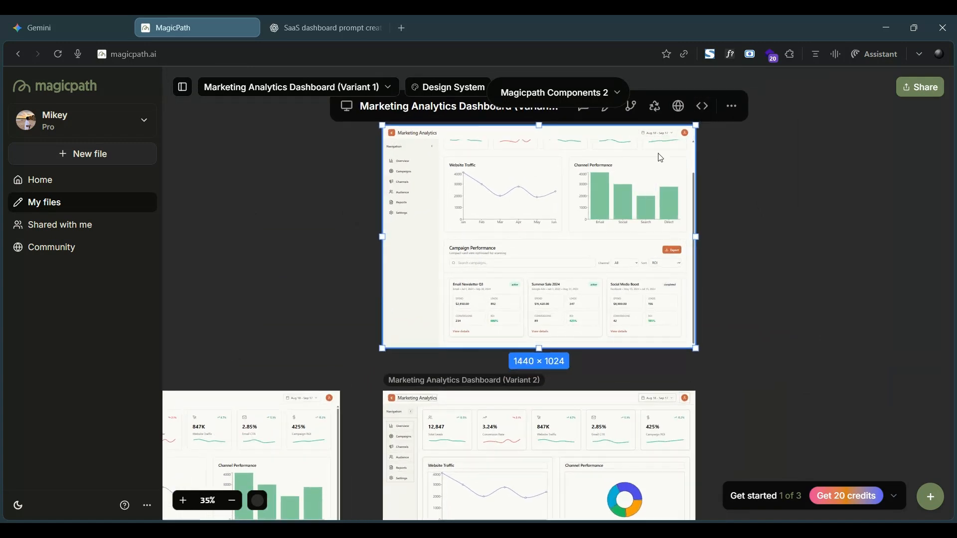
click(704, 106)
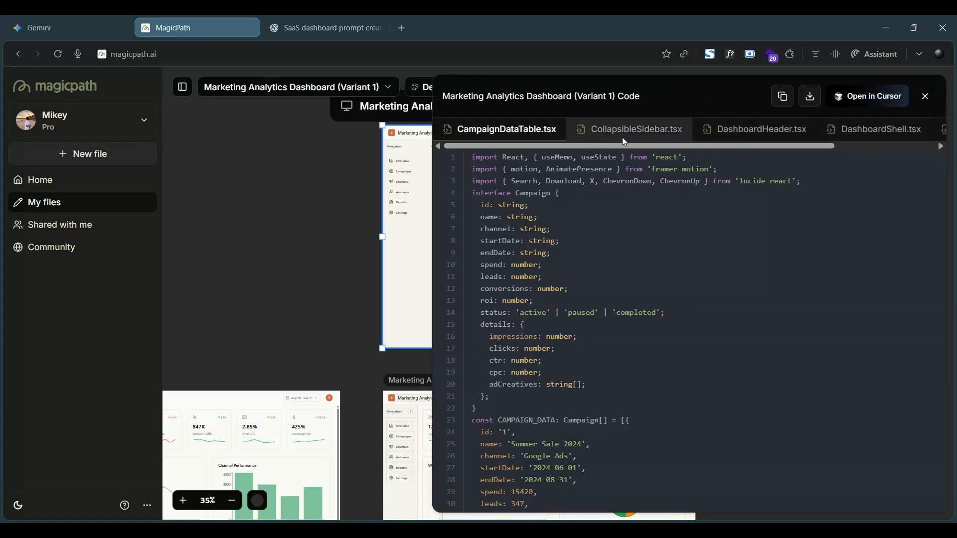
Browse the remaining component files of Variant 1 and copy the npm terminal command for opening it in Cursor.
drag(626, 149, 724, 146)
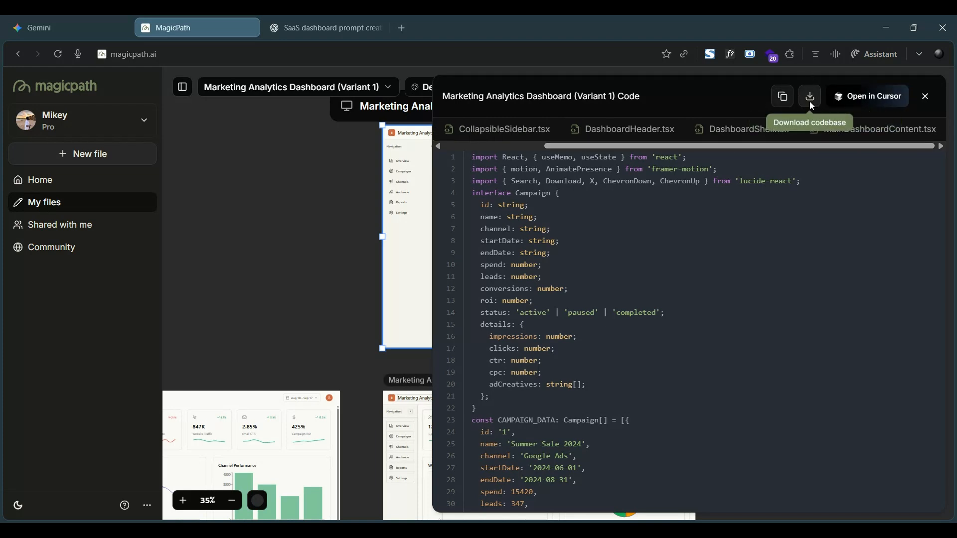
click(851, 99)
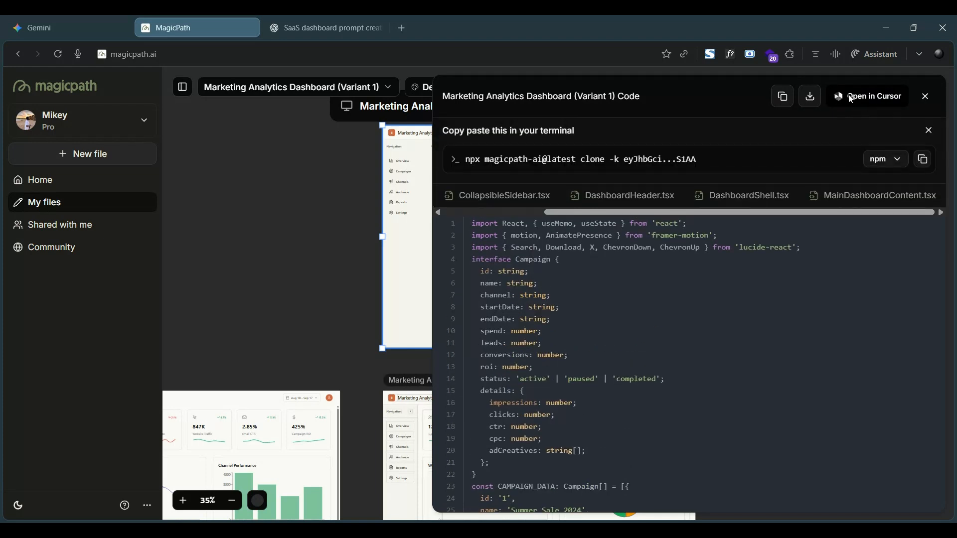
click(921, 160)
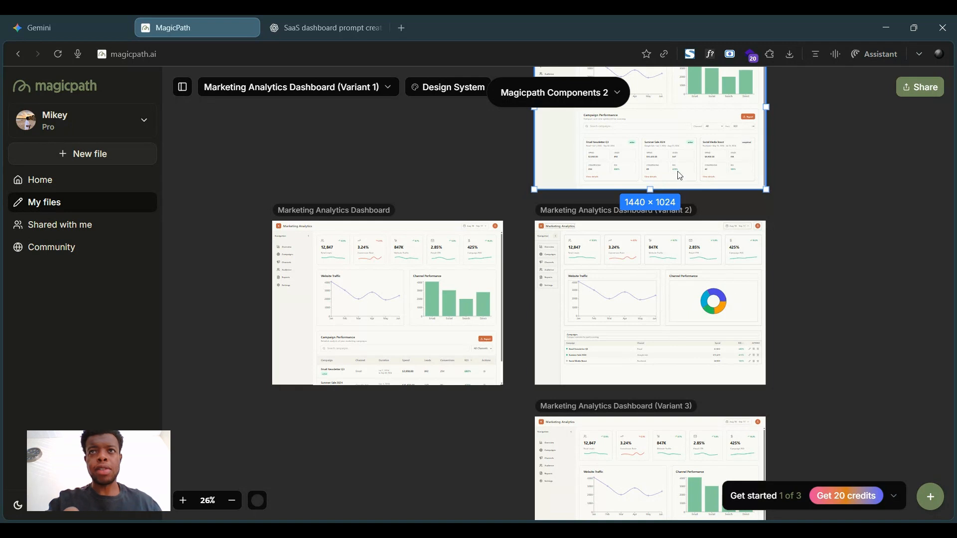
View the original Marketing Analytics Dashboard's source code and its terminal command for opening in Cursor, and close the code view.
click(370, 227)
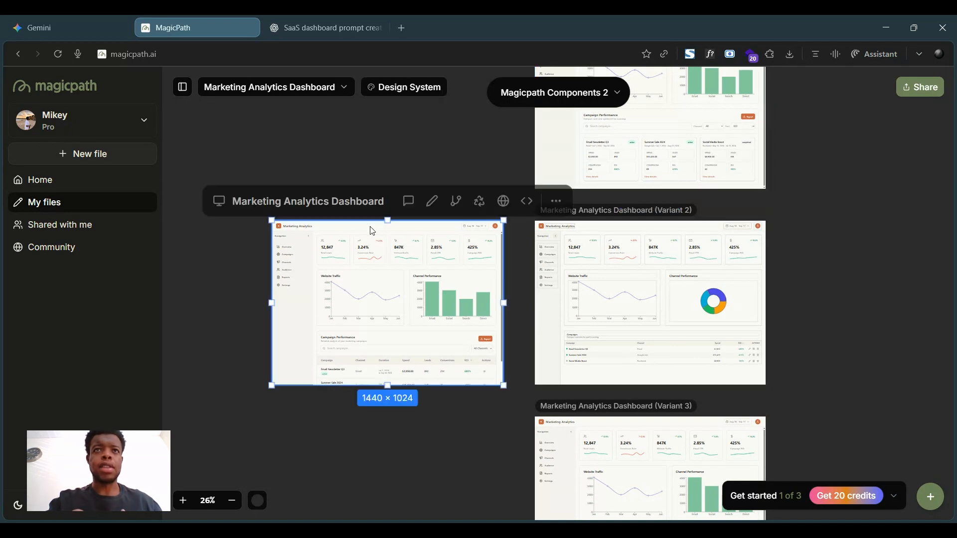
click(527, 201)
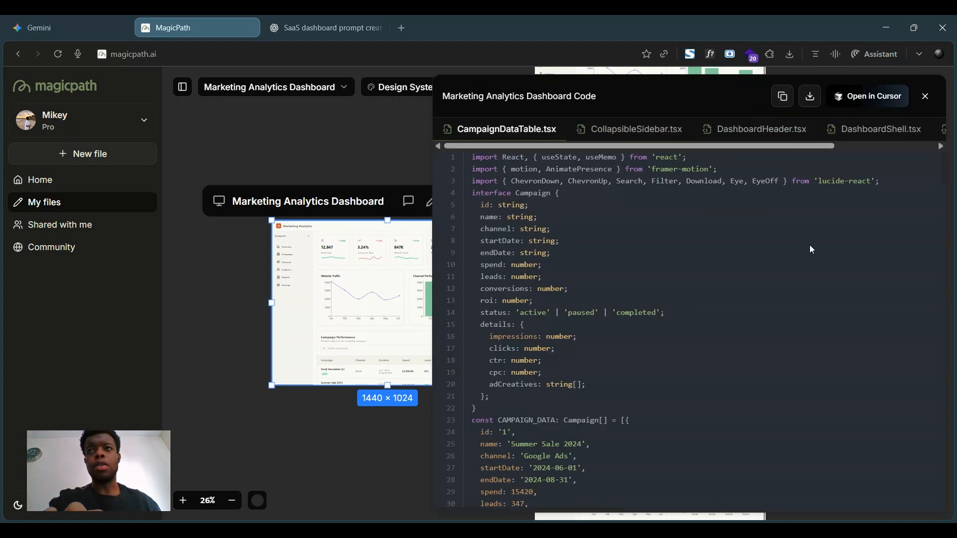
click(870, 98)
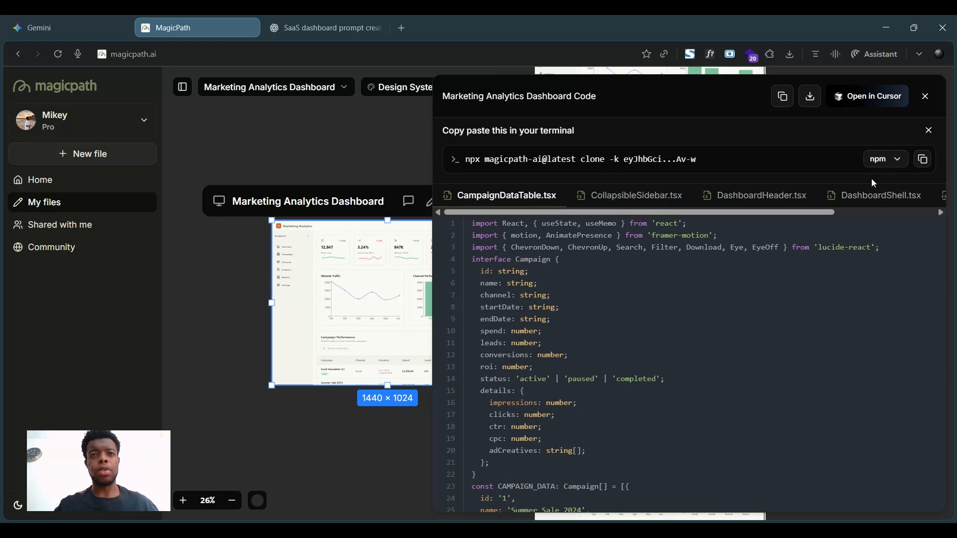
key(Escape)
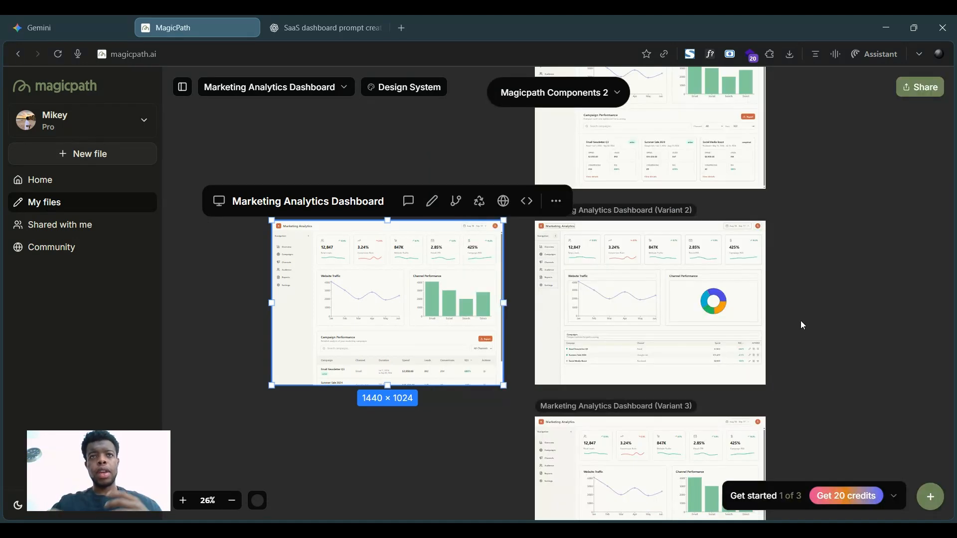